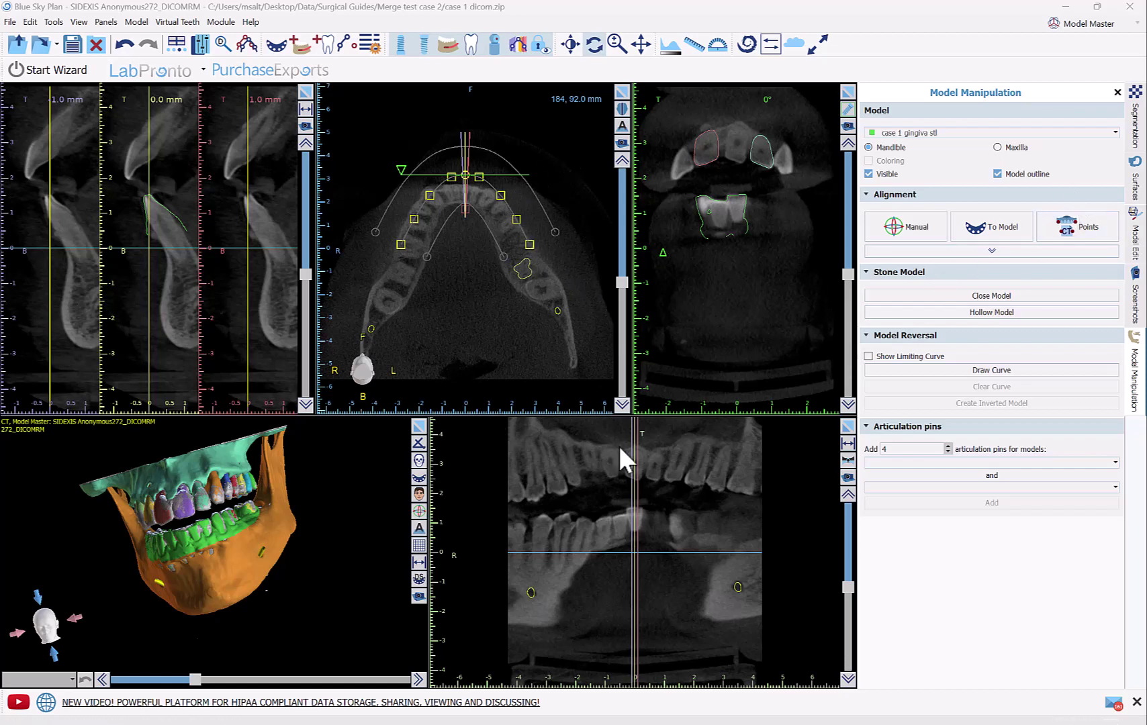
# Turn the jaw side-on and bring up the Segmentation panel with Automatic Jaw Segmentation.
pyautogui.moveTo(338, 524)
pyautogui.mouseDown()
pyautogui.moveTo(309, 527)
pyautogui.moveTo(353, 514)
pyautogui.mouseUp()
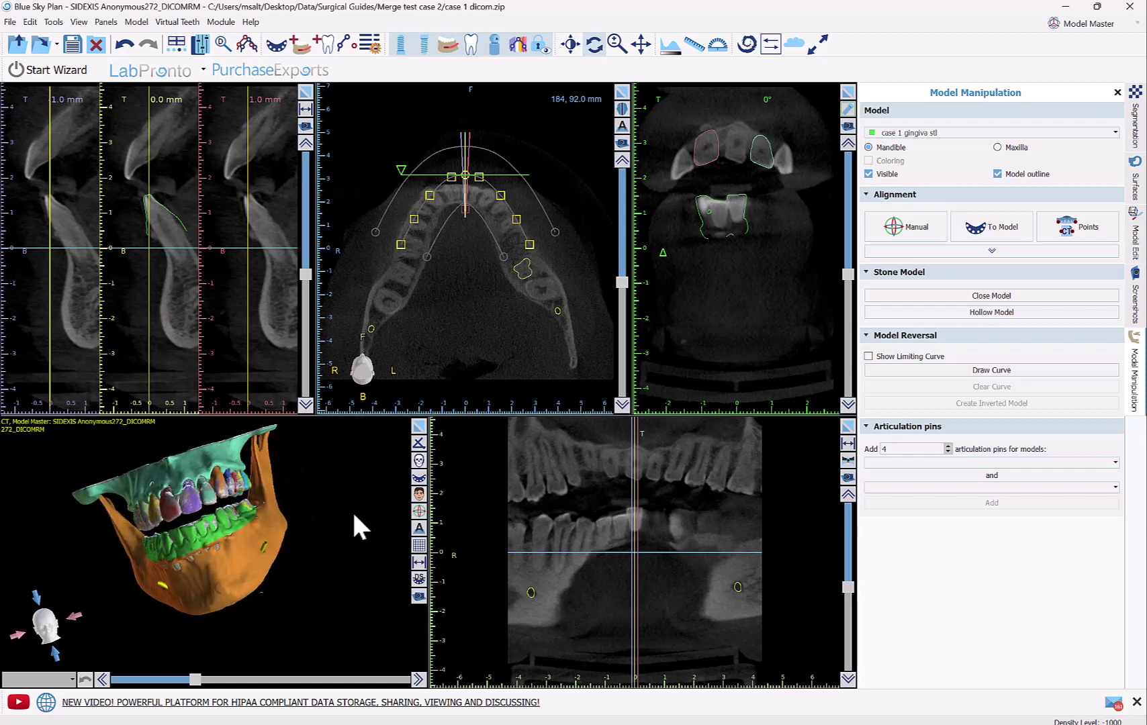
pyautogui.click(1132, 128)
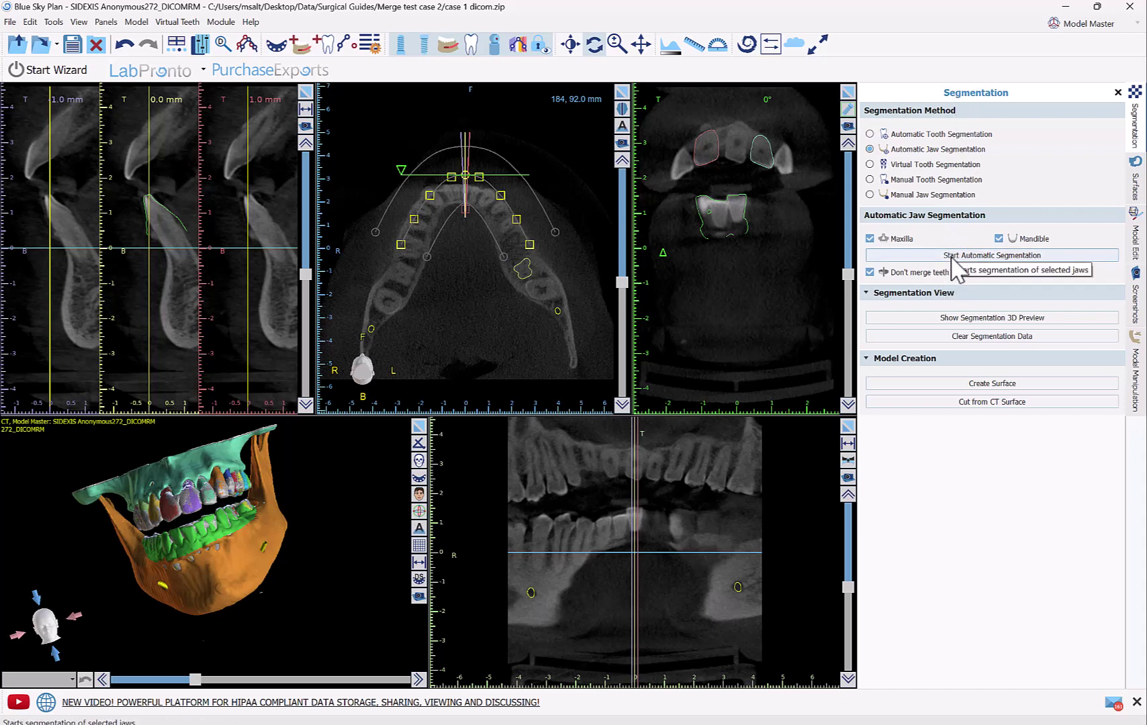
# Hide the CT Original surface so only the STL models show, then return to Model Manipulation.
pyautogui.click(1135, 178)
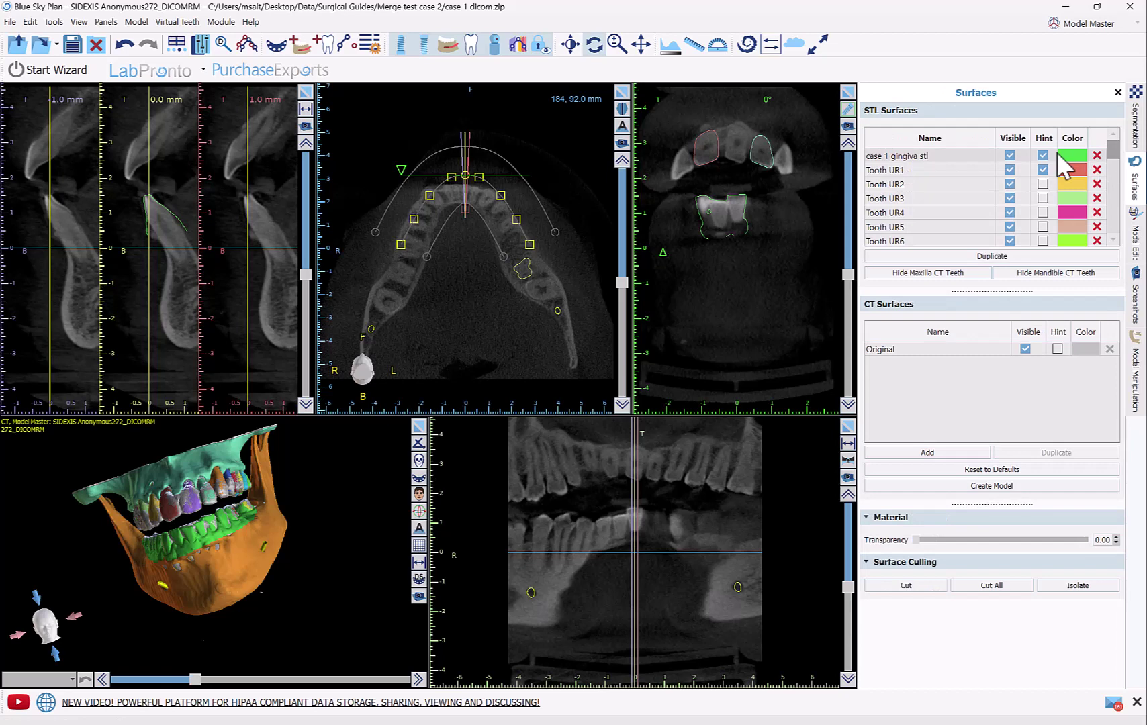
pyautogui.click(1013, 139)
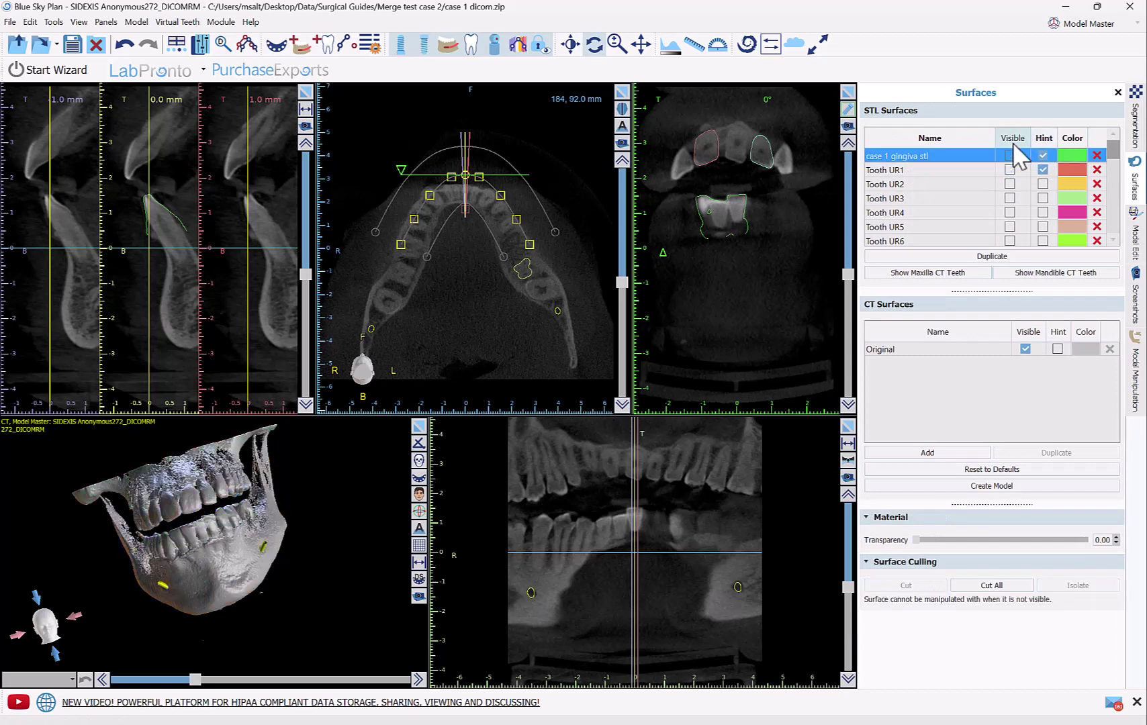
pyautogui.click(1025, 349)
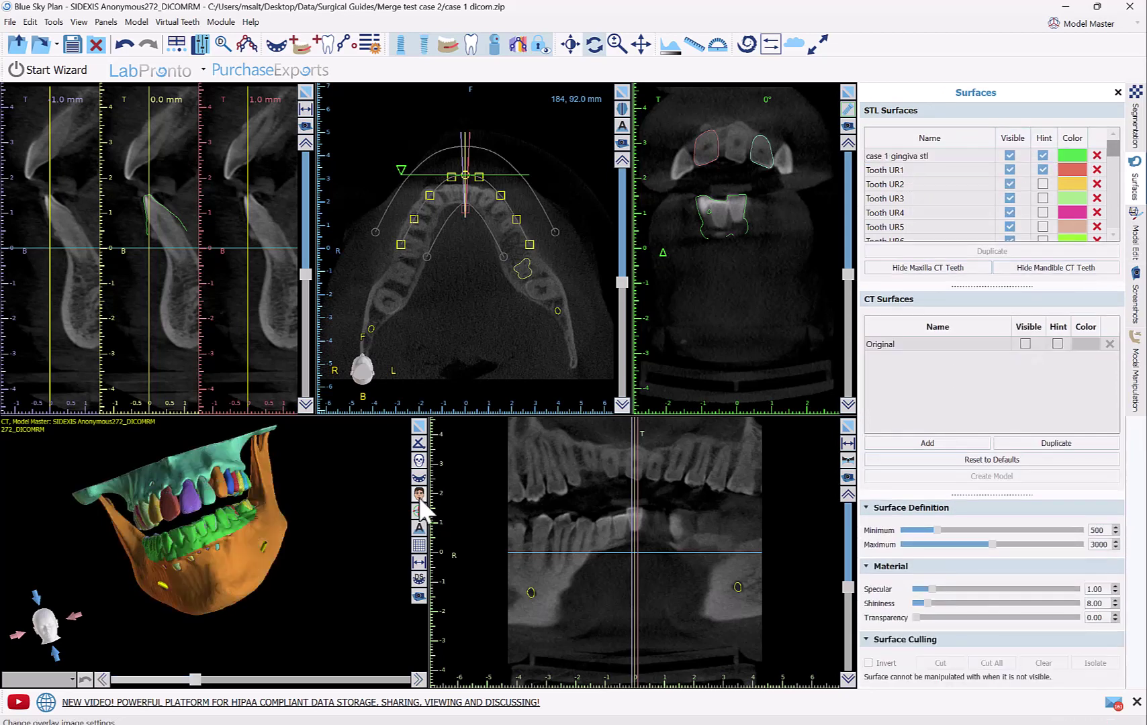
pyautogui.moveTo(324, 531); pyautogui.dragTo(349, 509)
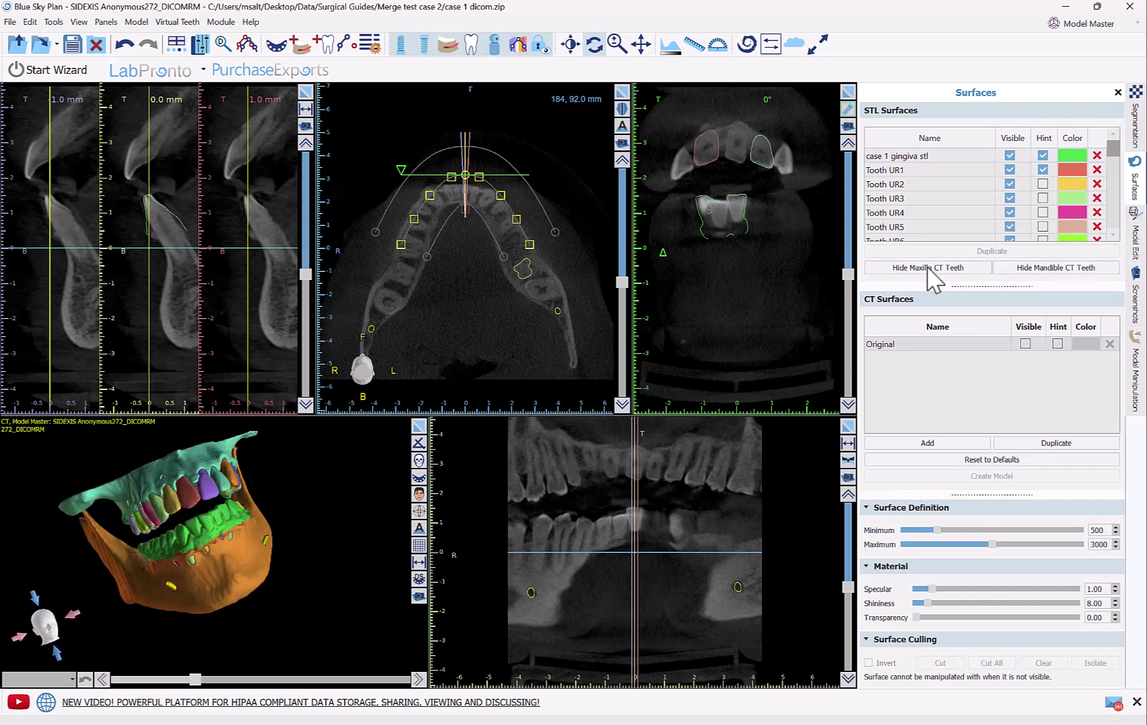
pyautogui.click(1137, 376)
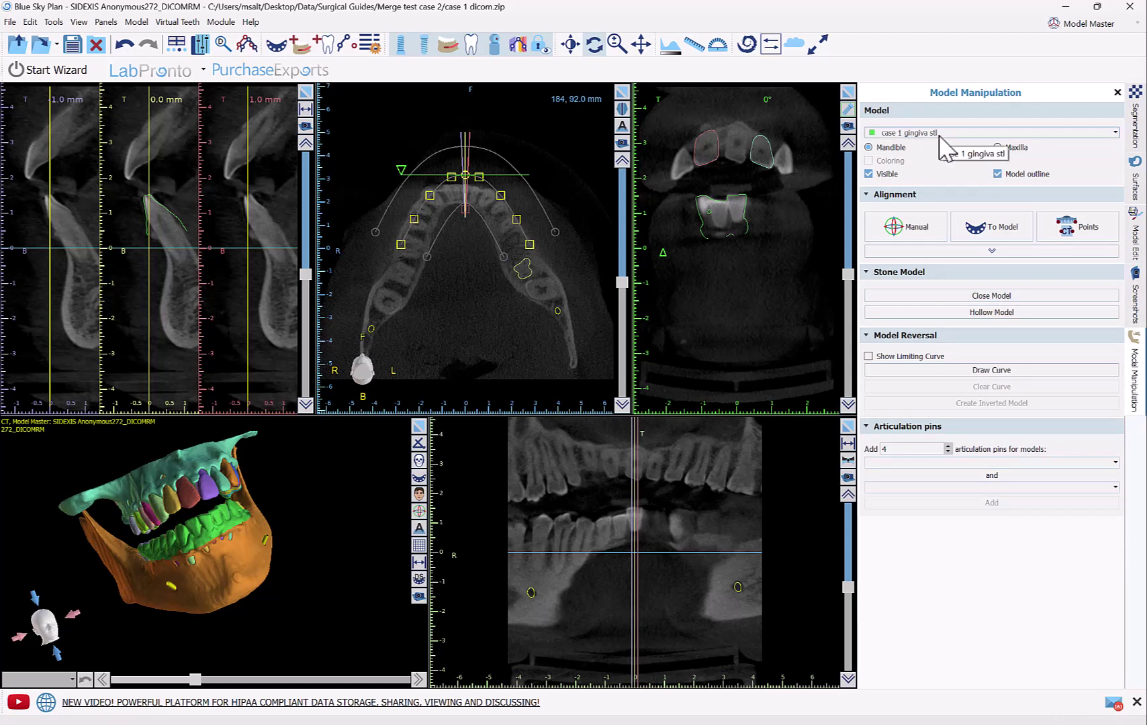
# Build a closed stone model from the gingiva scan and rename it 'Closed Model'.
pyautogui.click(979, 296)
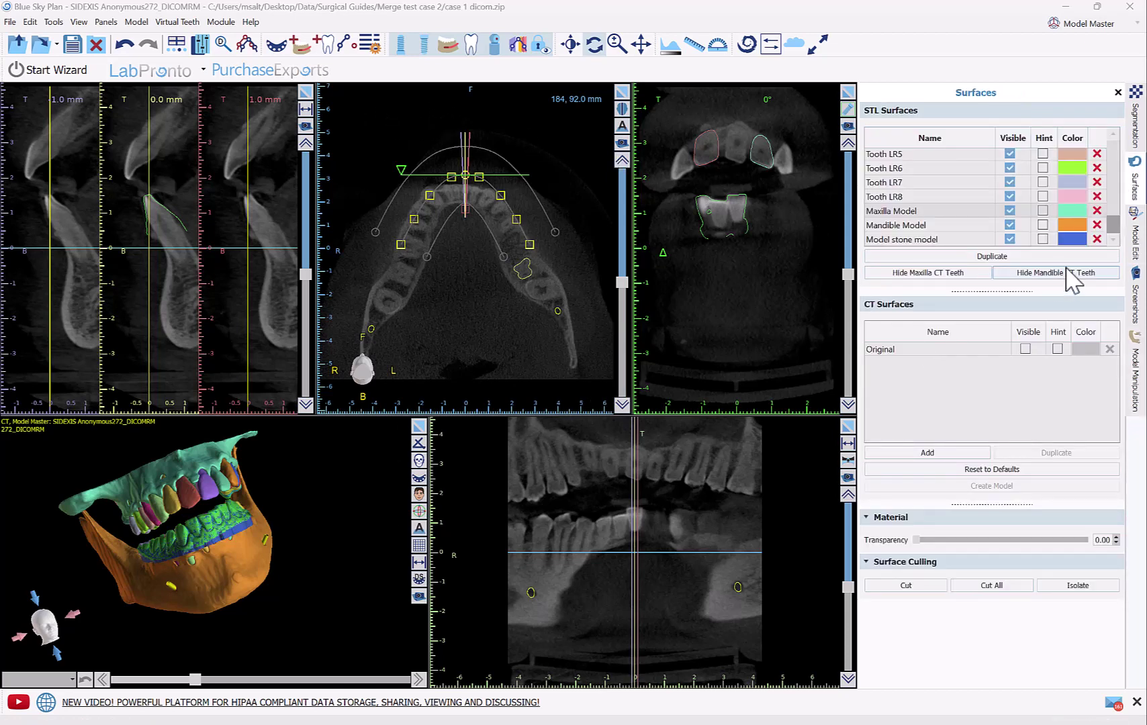
pyautogui.doubleClick(945, 241)
pyautogui.write('Closed Model')
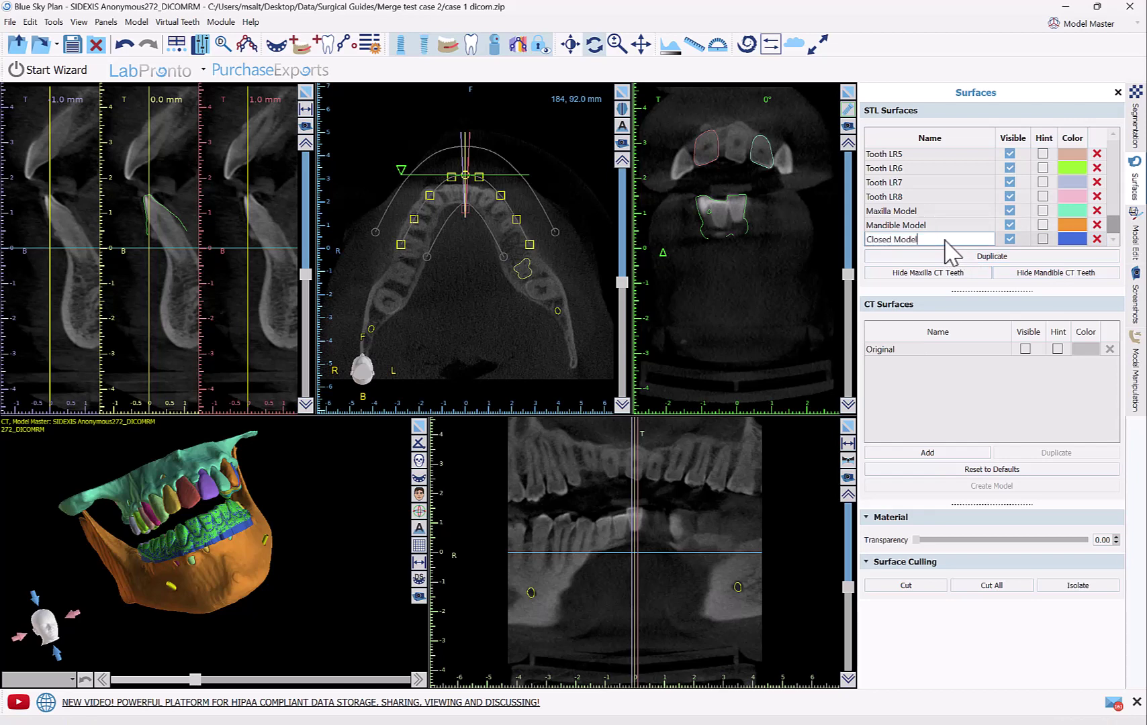
pyautogui.press('Return')
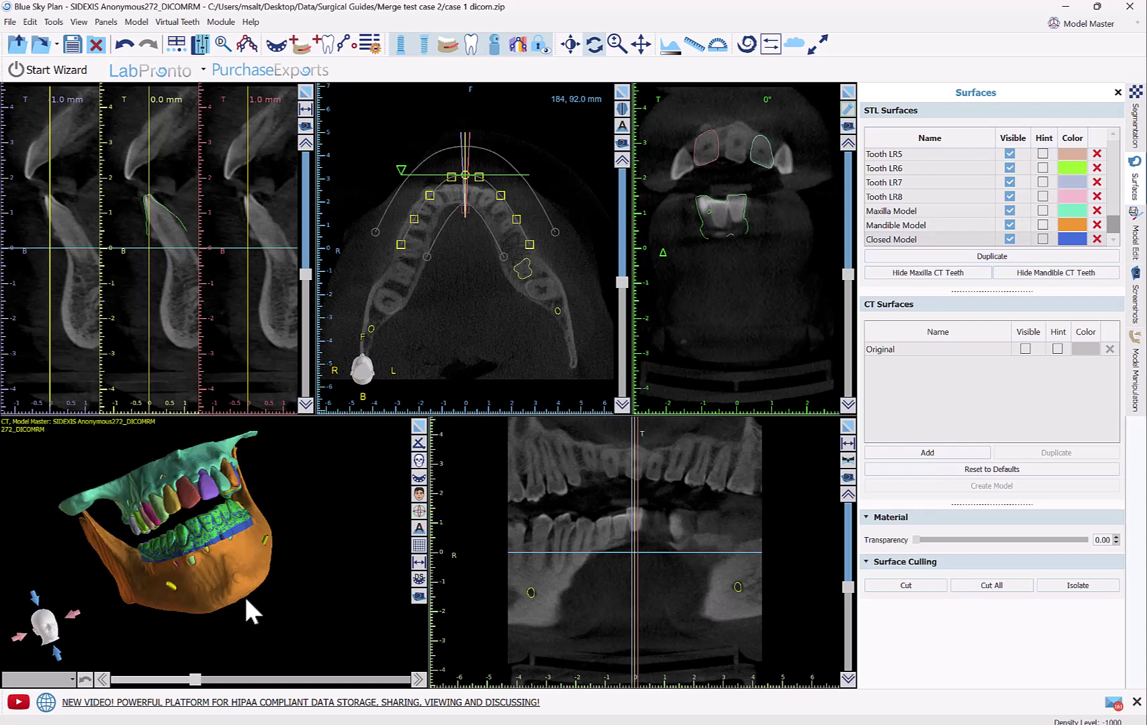
pyautogui.moveTo(244, 594); pyautogui.dragTo(267, 611)
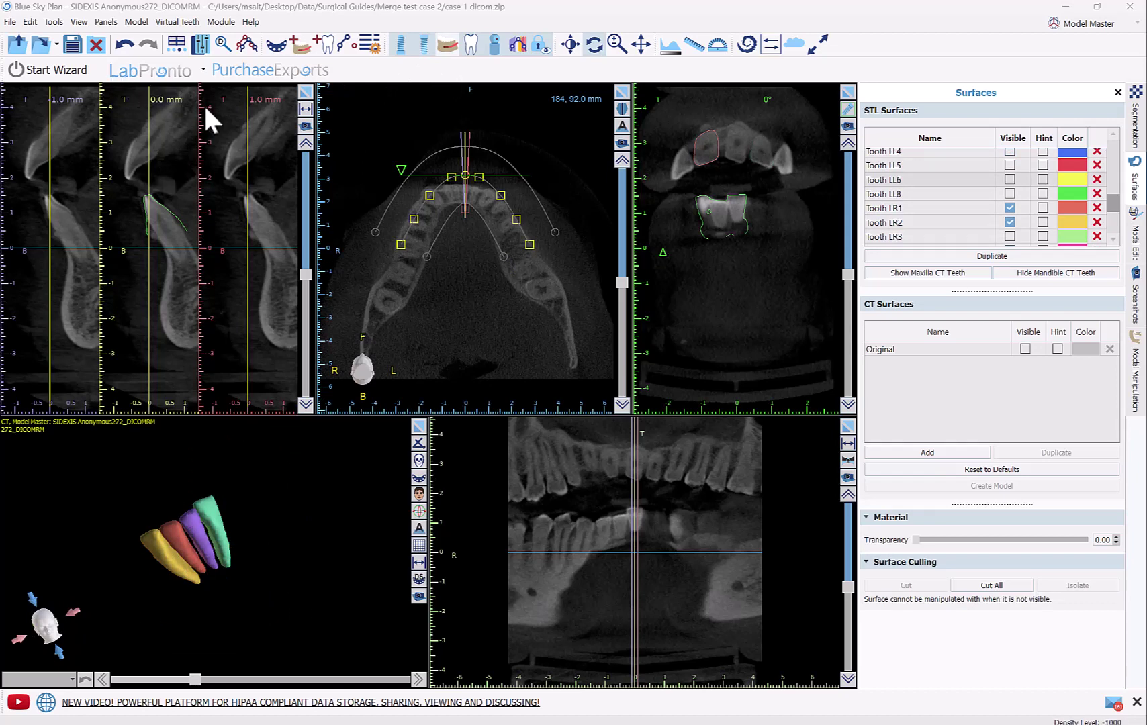
# Use File > Export Data to create one surface from teeth LL1, LL2, LR1 and LR2.
pyautogui.click(11, 22)
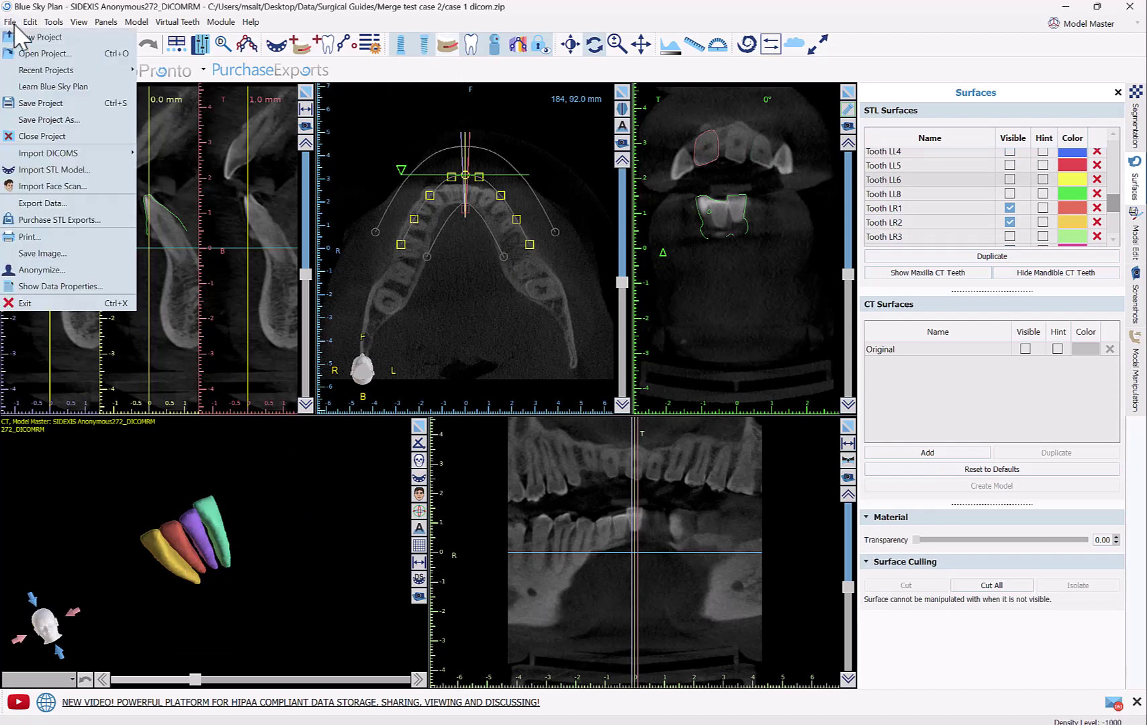
pyautogui.click(39, 204)
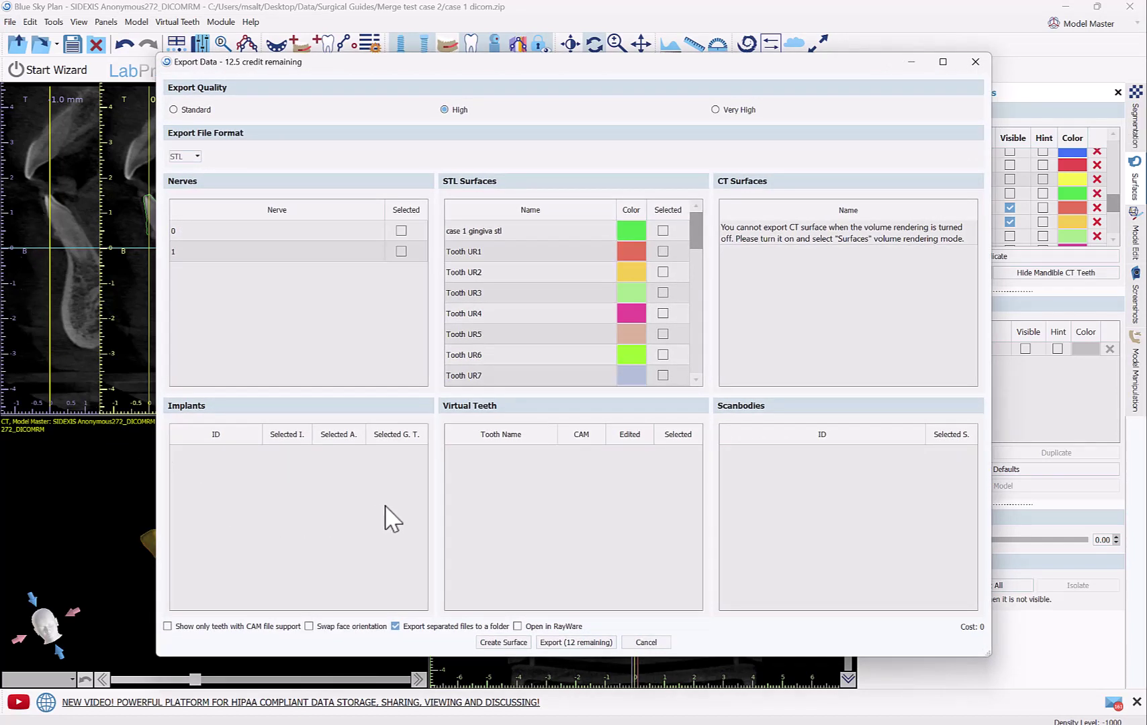
pyautogui.scroll(-1, 696, 228)
pyautogui.moveTo(695, 227); pyautogui.dragTo(701, 285)
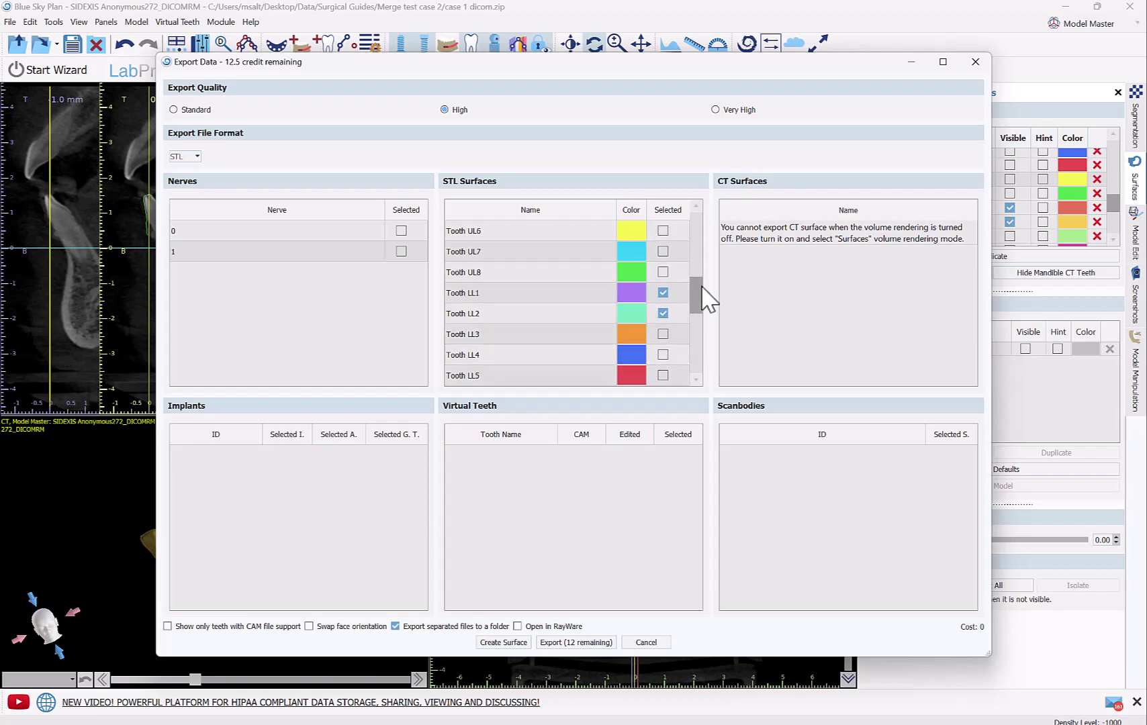
pyautogui.scroll(-1, 702, 288)
pyautogui.moveTo(695, 306); pyautogui.dragTo(699, 351)
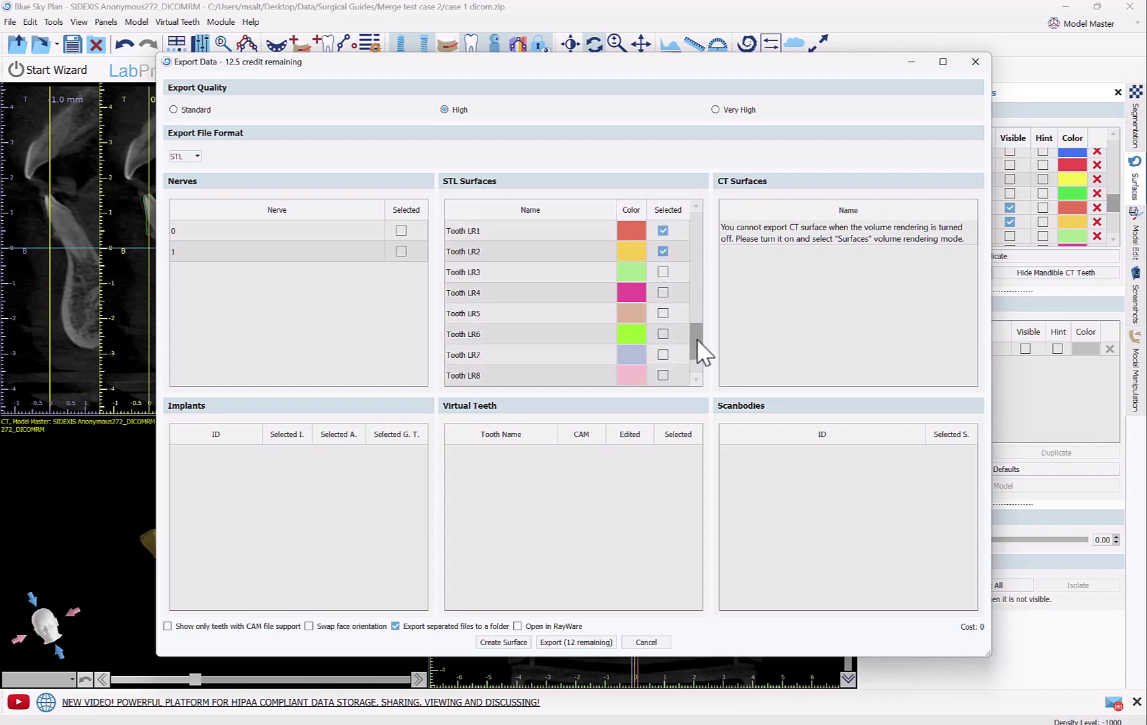
pyautogui.click(503, 643)
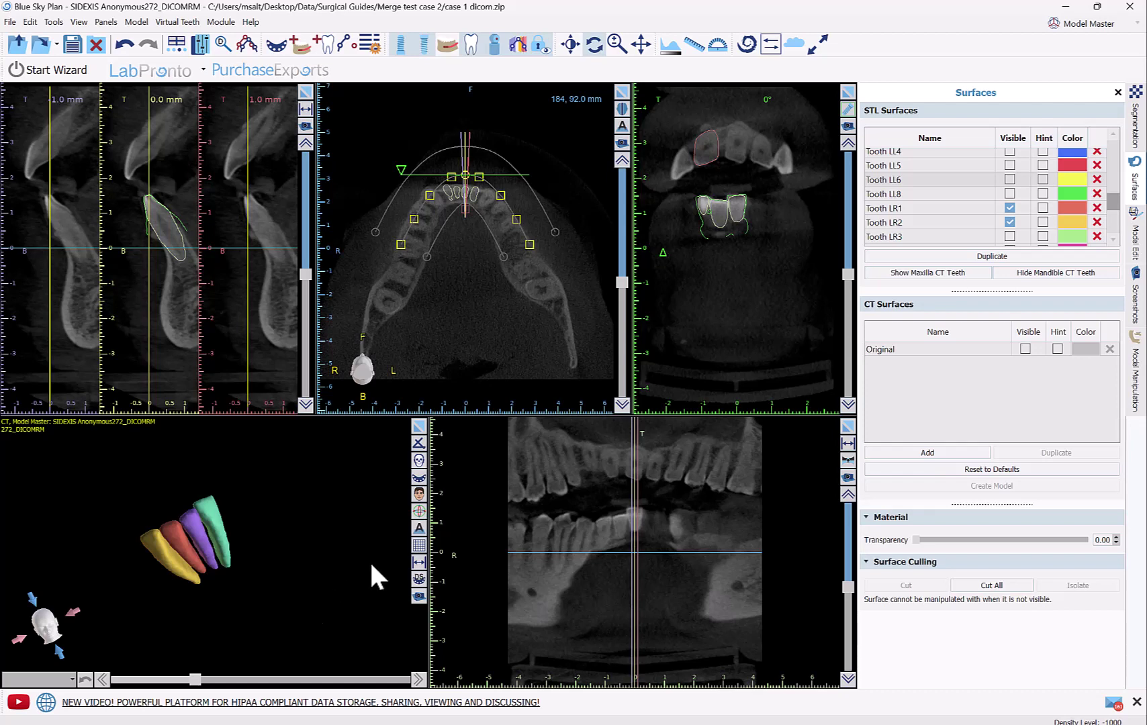
# Show only the Combined teeth surface alongside the Closed Model and CT Original, and inspect it.
pyautogui.moveTo(1113, 203); pyautogui.dragTo(1112, 239)
pyautogui.click(967, 241)
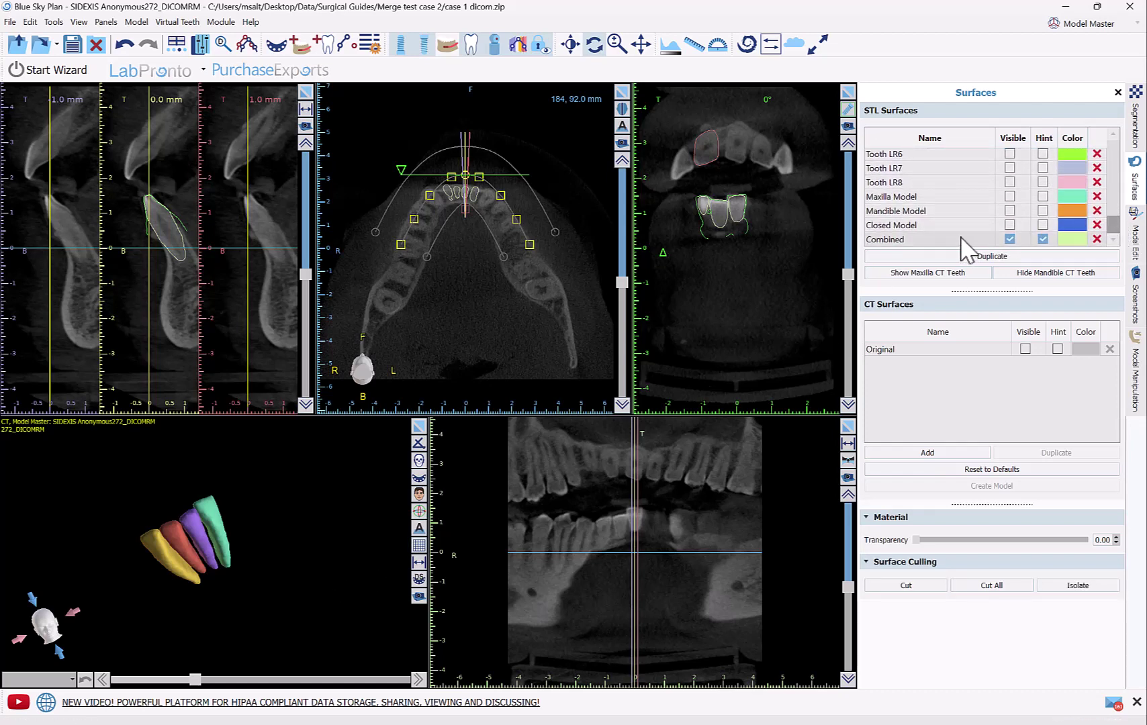
pyautogui.click(1009, 141)
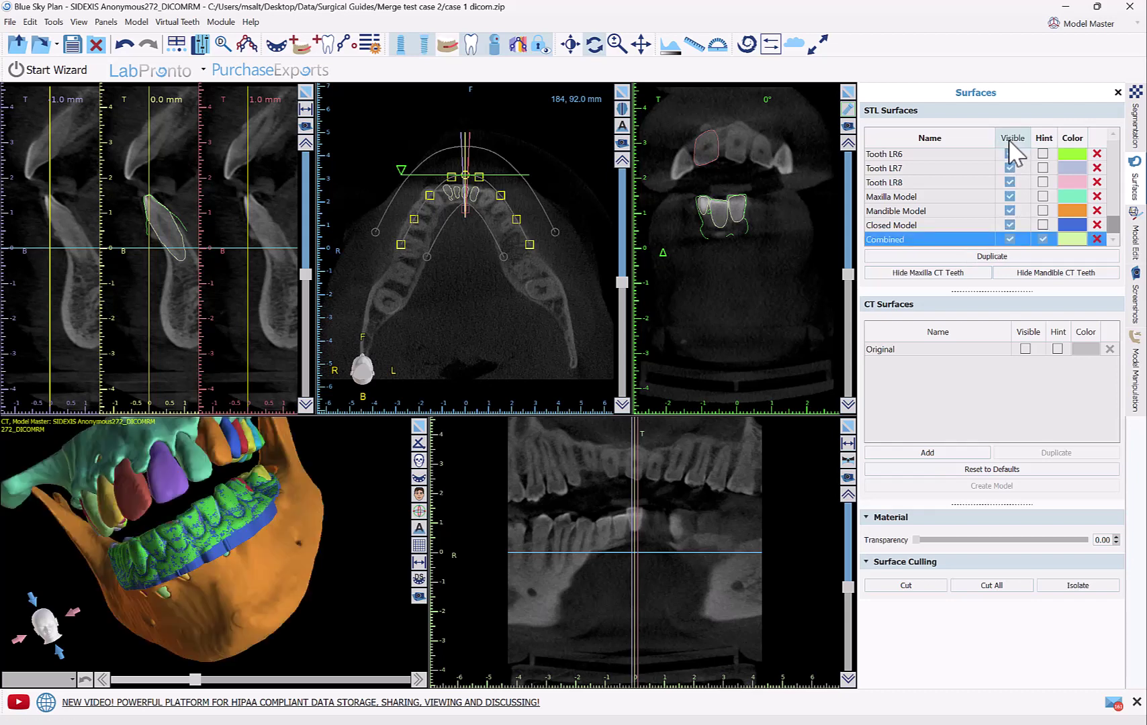
pyautogui.click(1009, 240)
pyautogui.click(1010, 239)
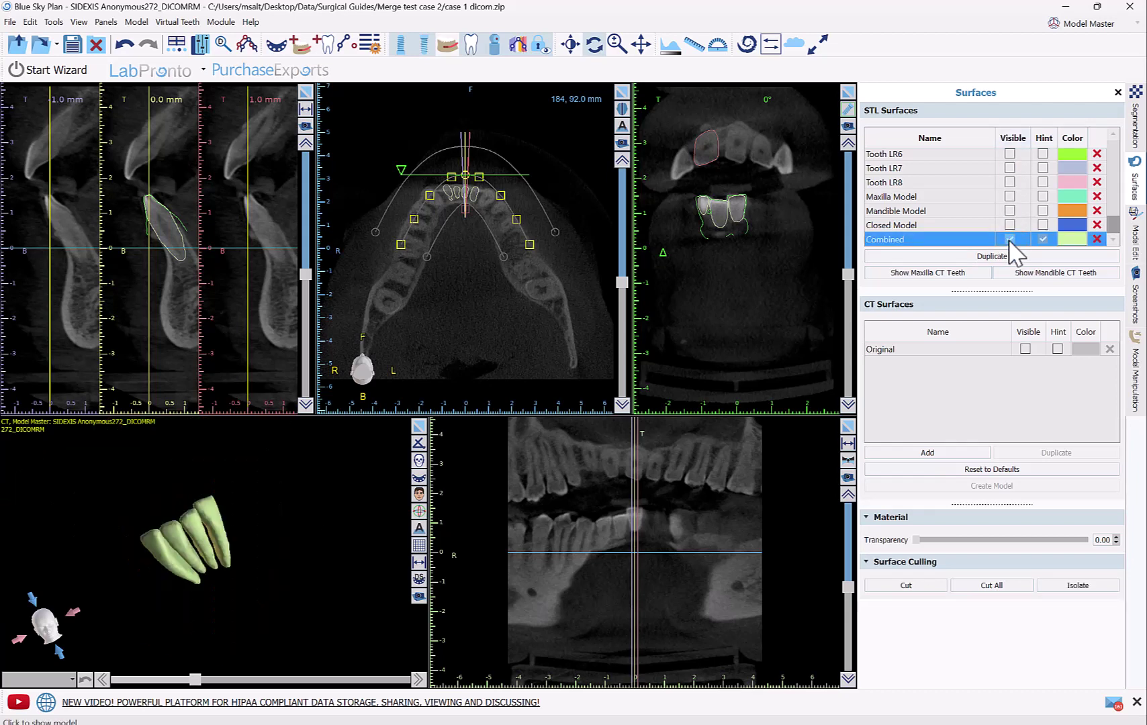
pyautogui.scroll(3, 278, 594)
pyautogui.scroll(-3, 281, 583)
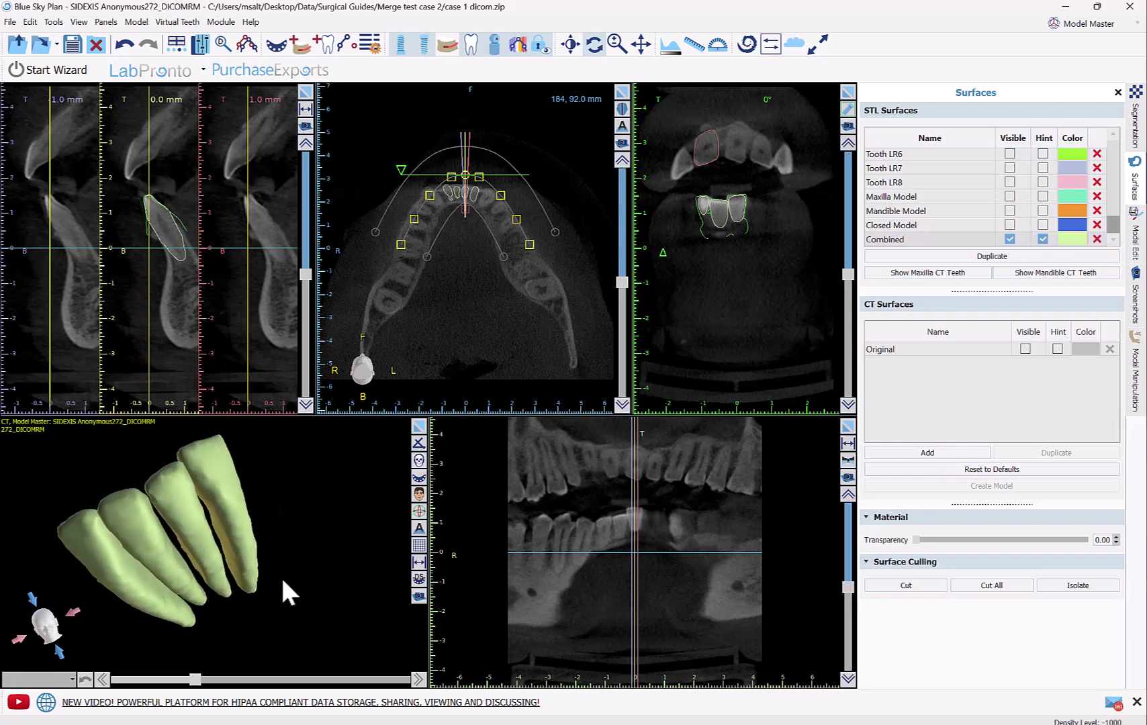
pyautogui.moveTo(289, 587); pyautogui.dragTo(329, 535)
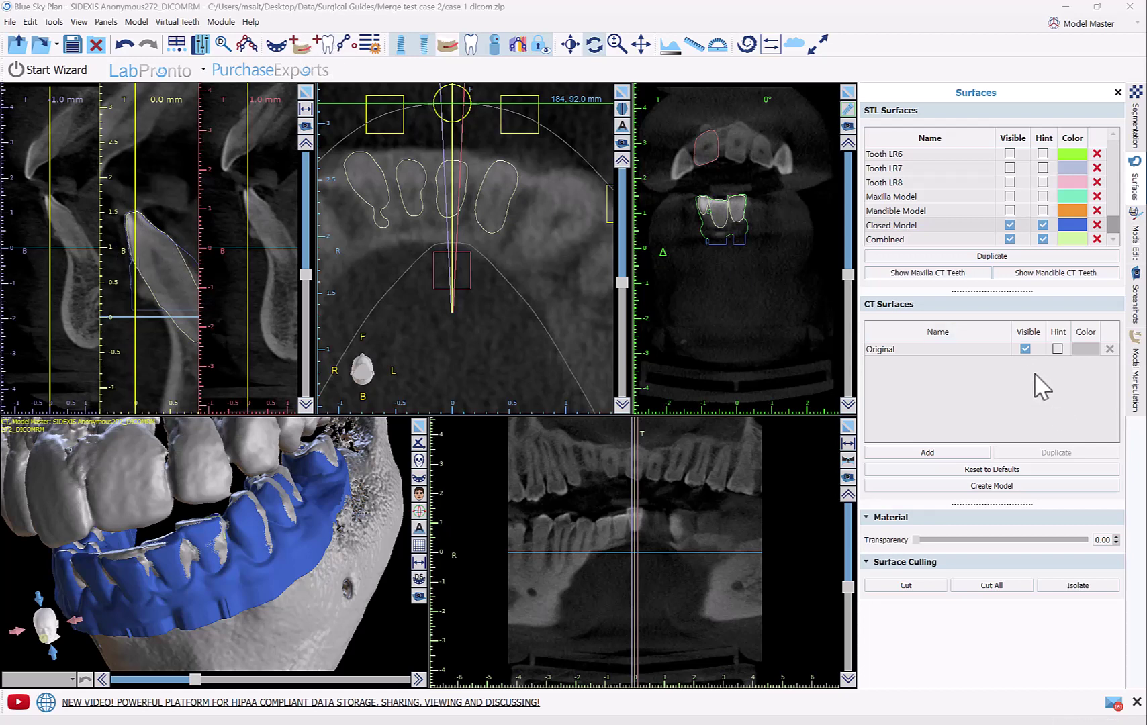
# Hide the CT bone surface and view the arch from directly above.
pyautogui.click(1024, 349)
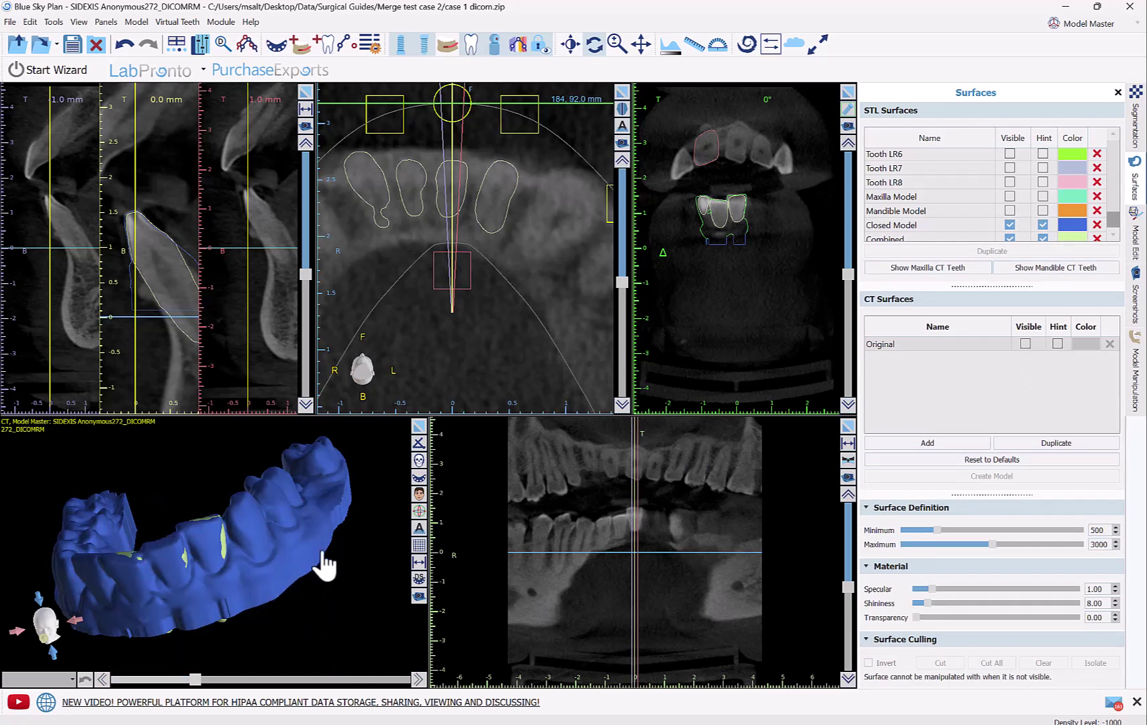
pyautogui.click(305, 43)
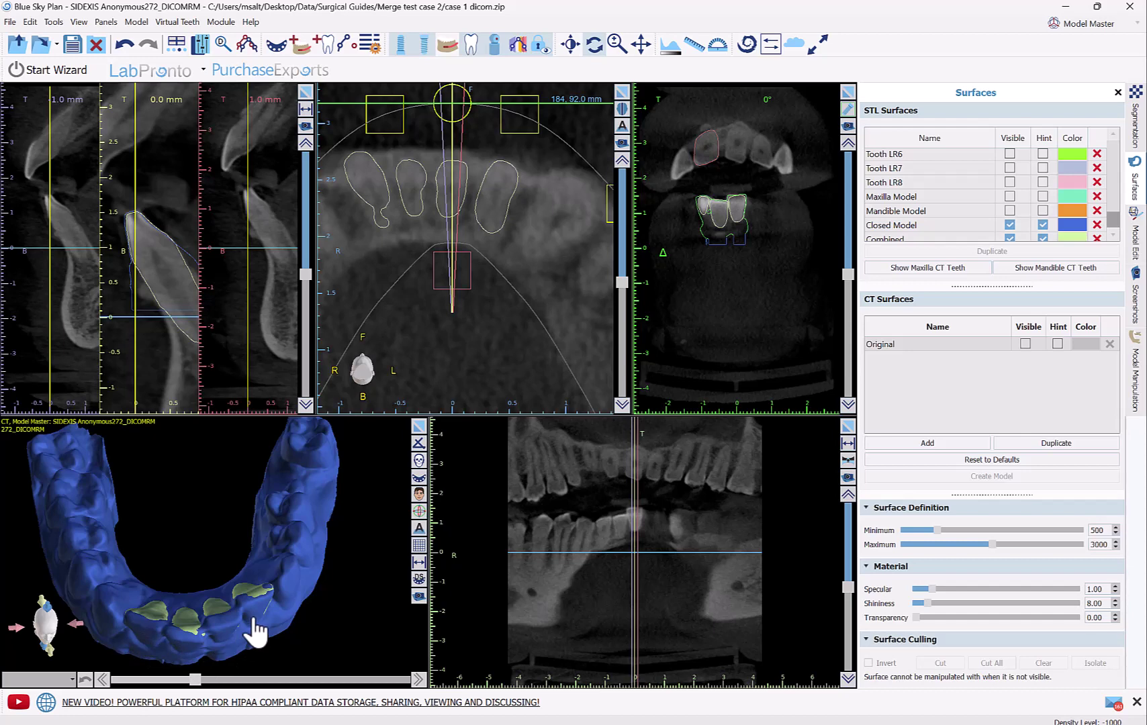
# In Crown and Bridge, set up a Boolean Difference starting from the Closed Model.
pyautogui.click(1083, 24)
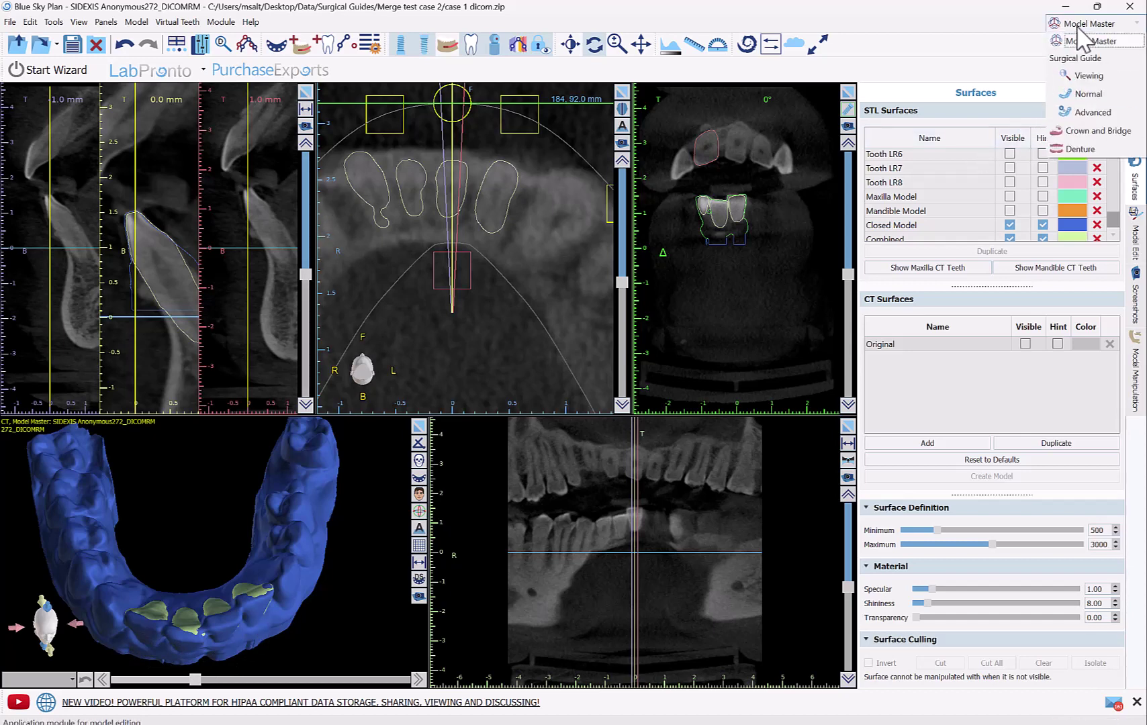
pyautogui.click(1083, 132)
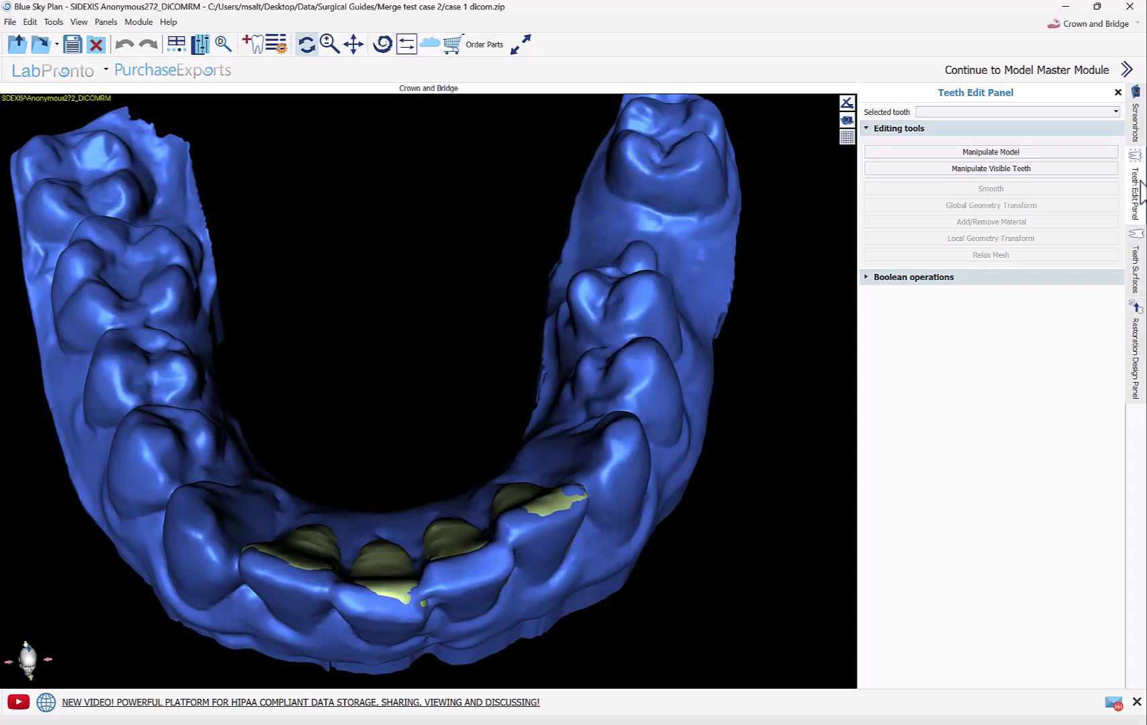
pyautogui.click(927, 278)
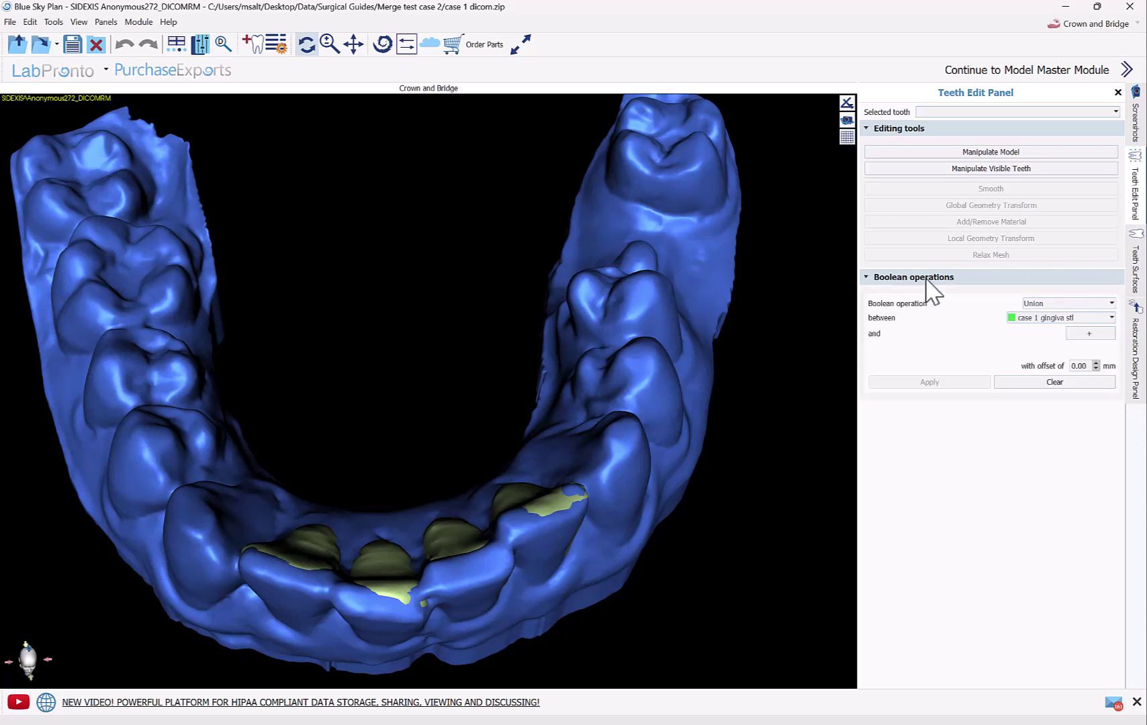
pyautogui.click(1075, 304)
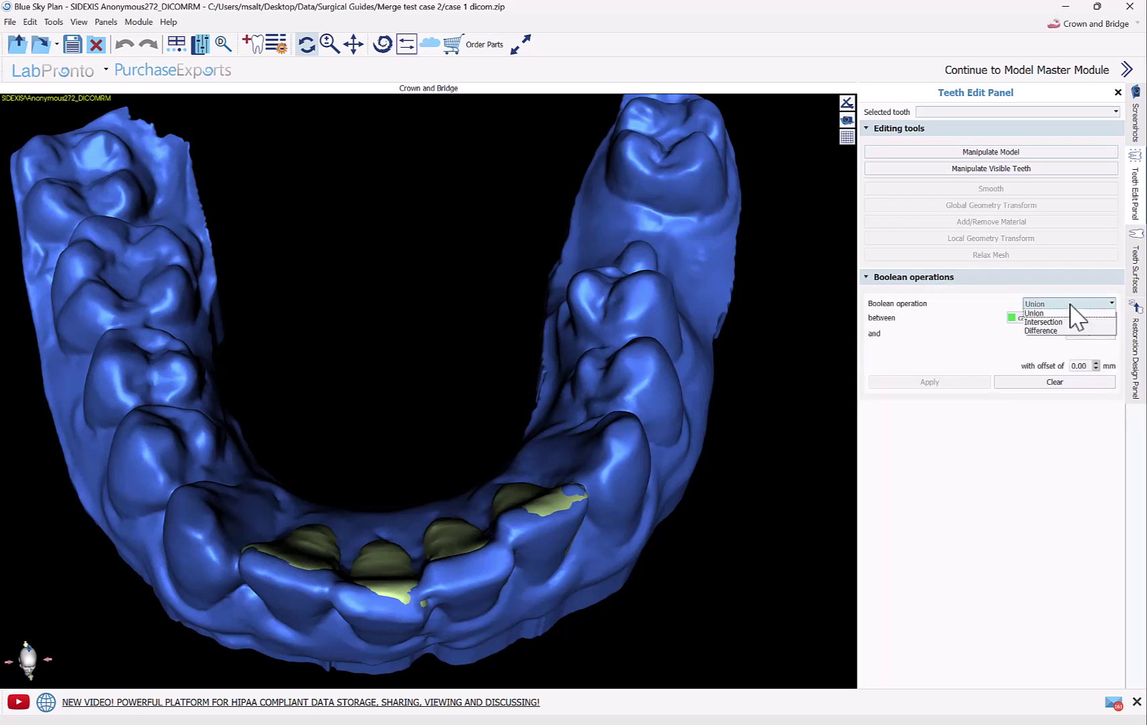
pyautogui.click(1053, 330)
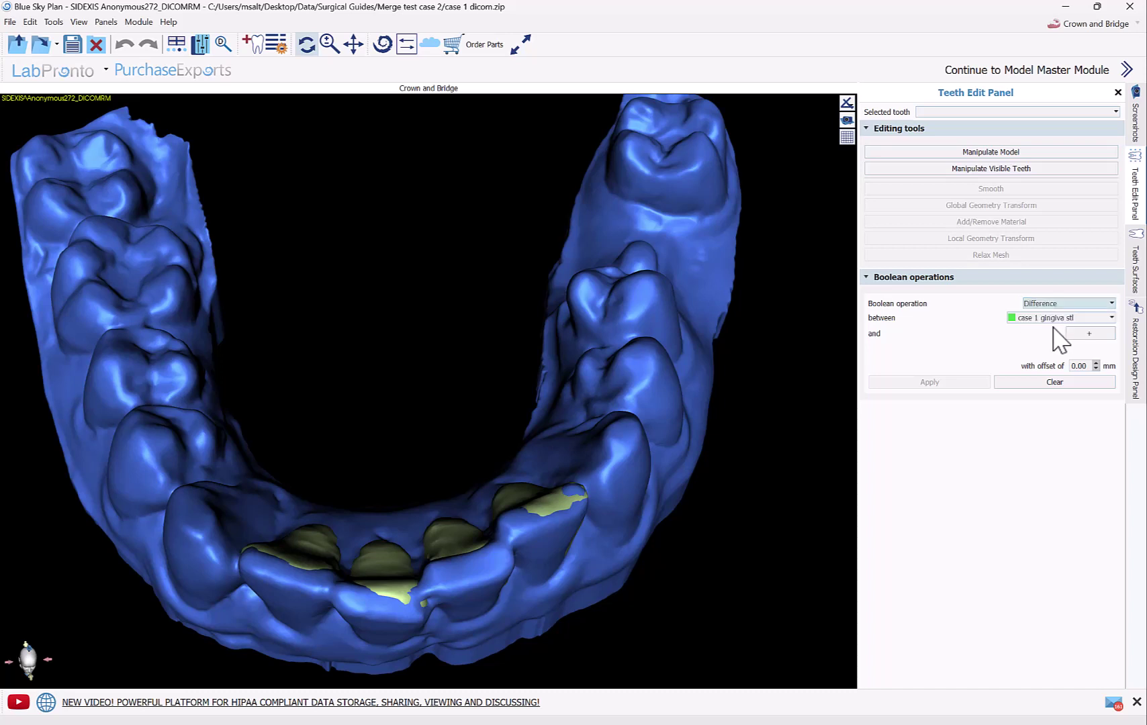
pyautogui.click(1055, 319)
pyautogui.scroll(-2, 1048, 376)
pyautogui.click(1040, 405)
# Subtract the Combined teeth model with a 0.4 mm offset and apply.
pyautogui.click(1088, 335)
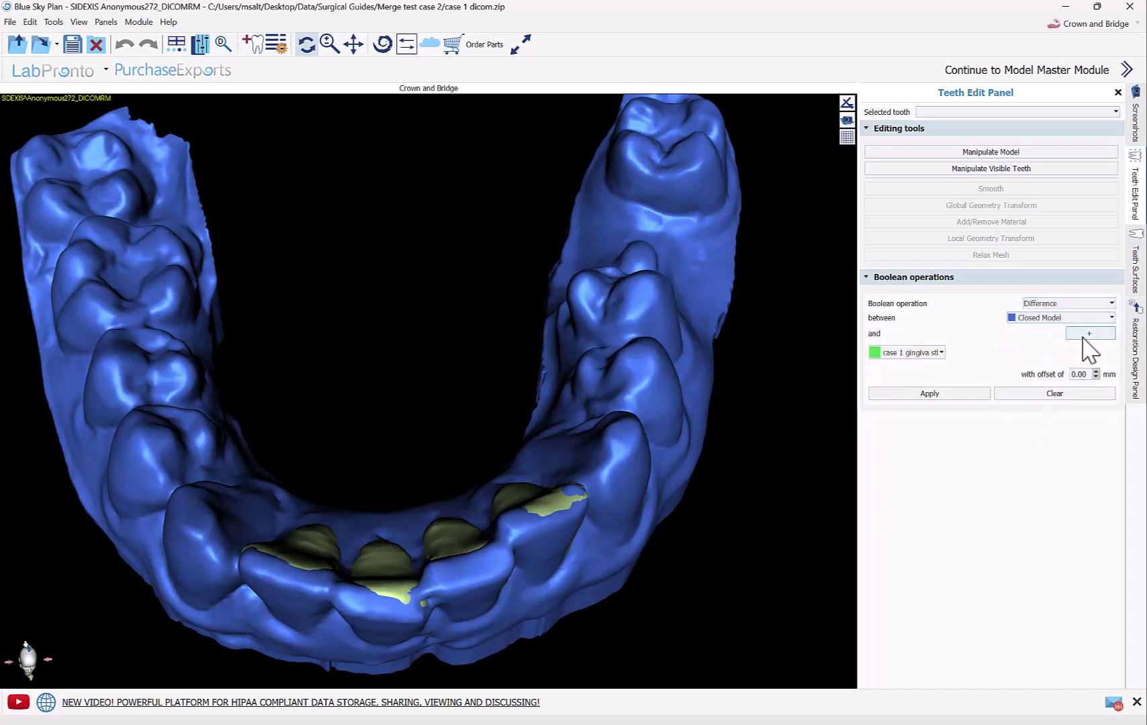
pyautogui.click(924, 355)
pyautogui.scroll(-3, 925, 390)
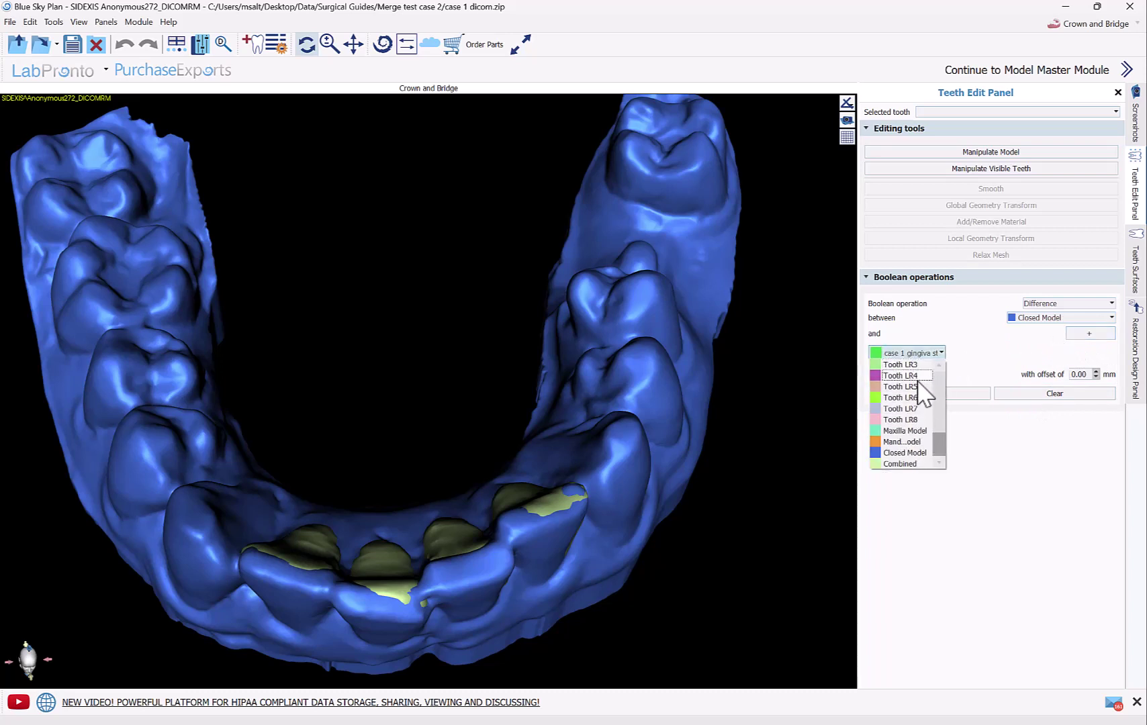
pyautogui.click(910, 474)
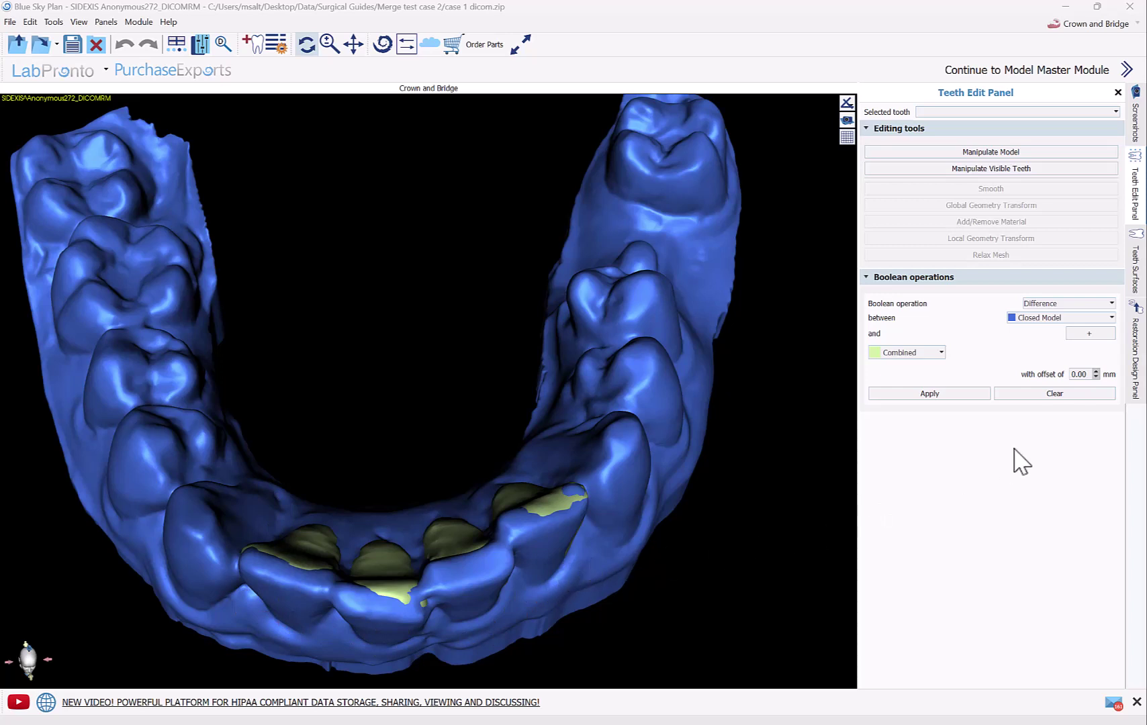
pyautogui.click(1082, 376)
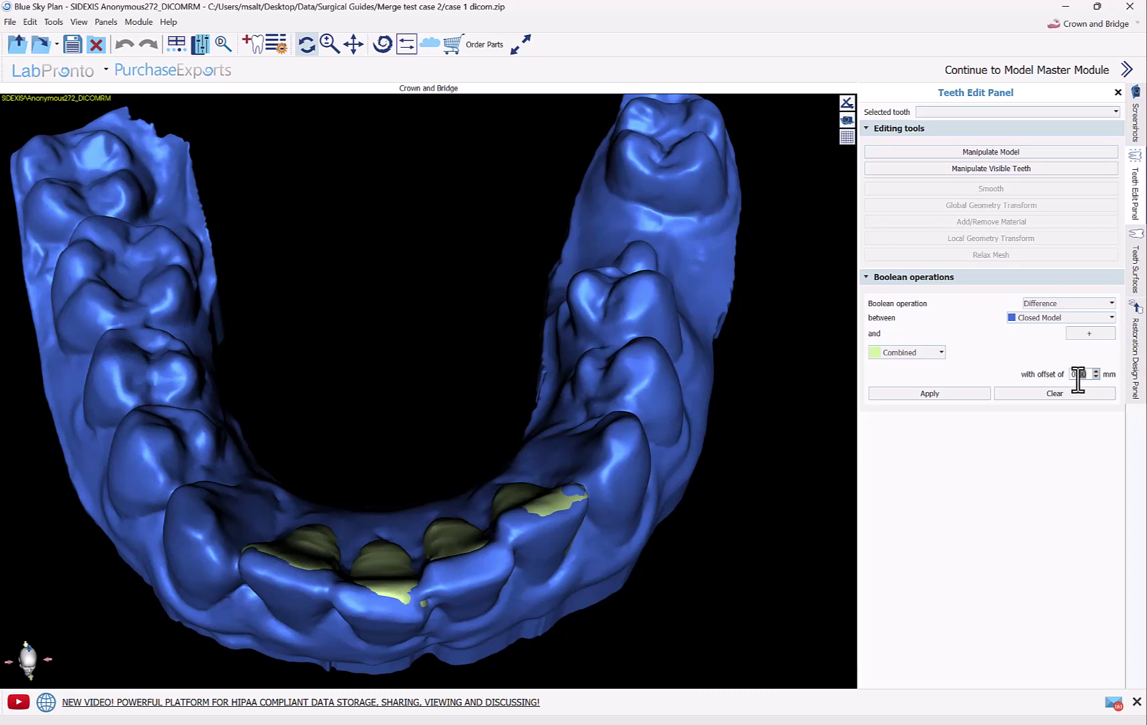
pyautogui.write('0.4')
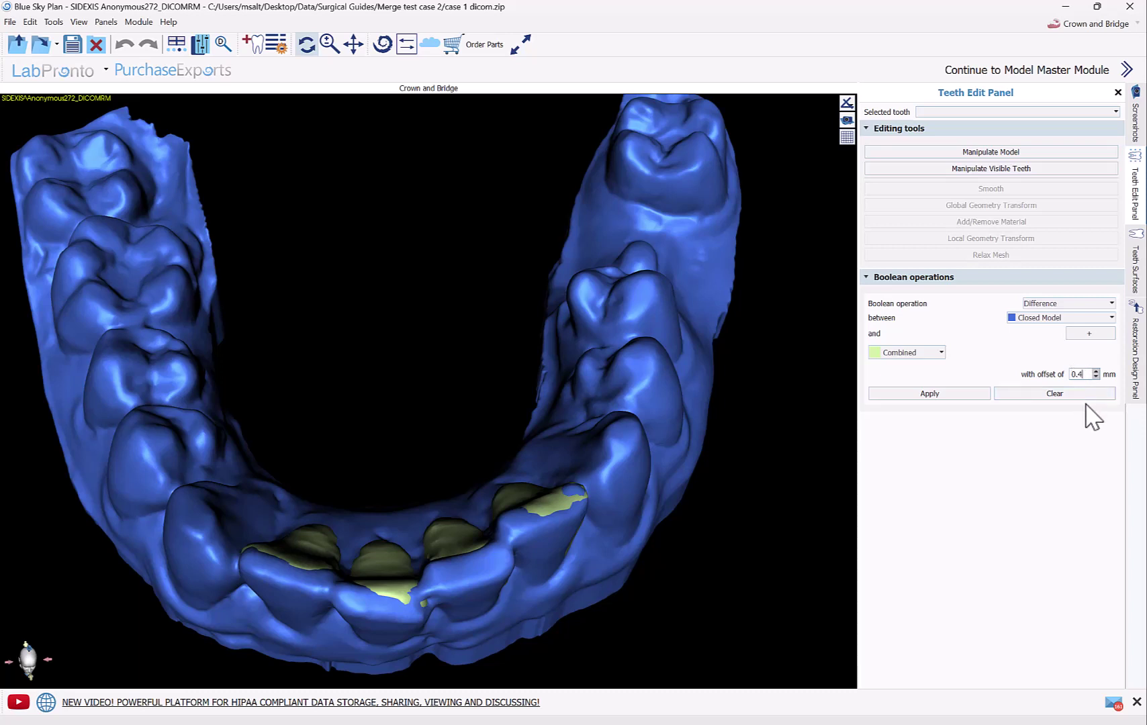
pyautogui.click(955, 395)
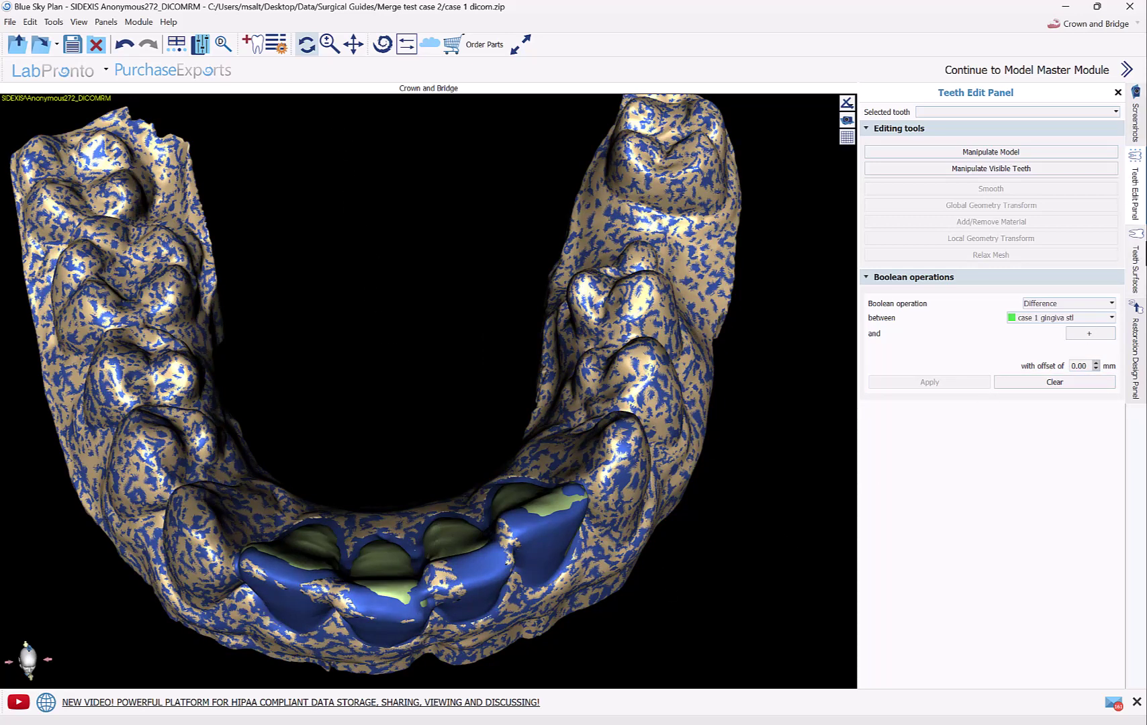
# Hide Combined and Closed Model to inspect the hollow sockets, then return to Model Master.
pyautogui.click(1142, 282)
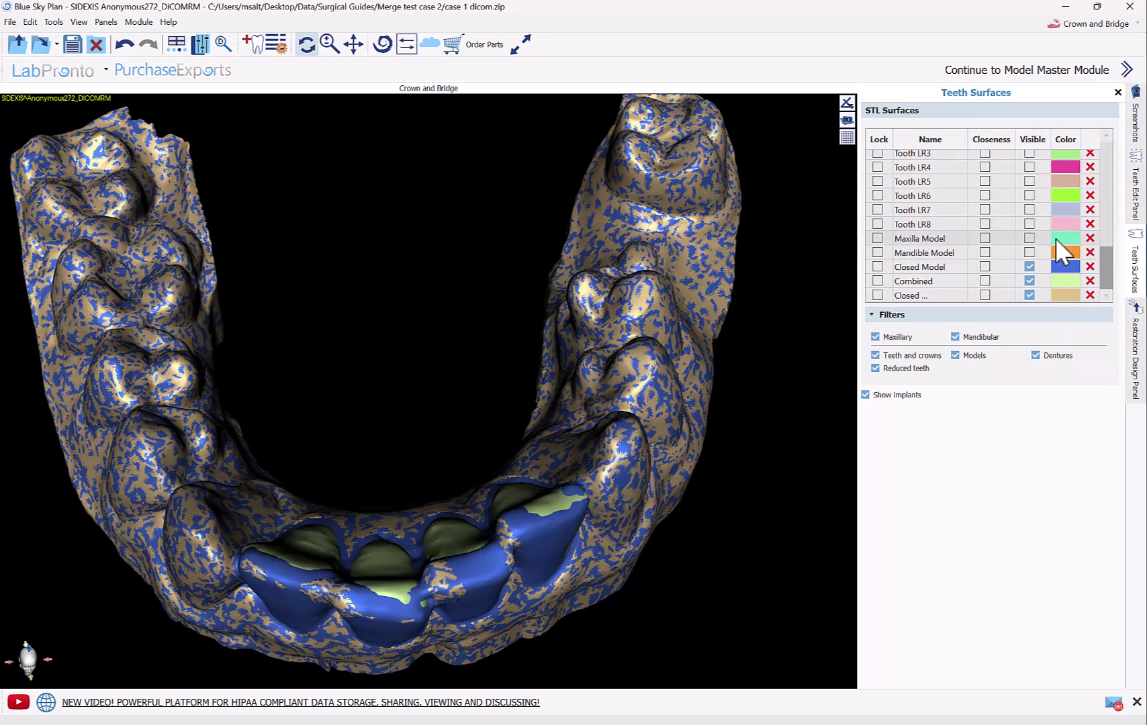
pyautogui.click(1030, 281)
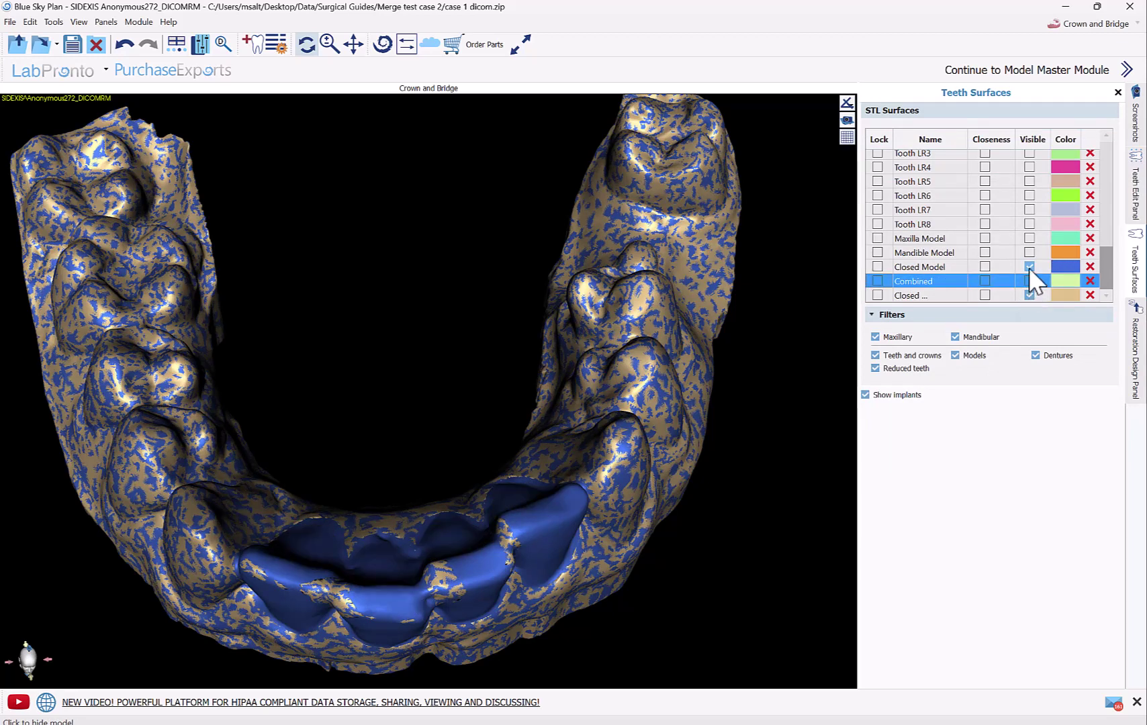
pyautogui.click(1029, 267)
pyautogui.moveTo(572, 657); pyautogui.dragTo(588, 450)
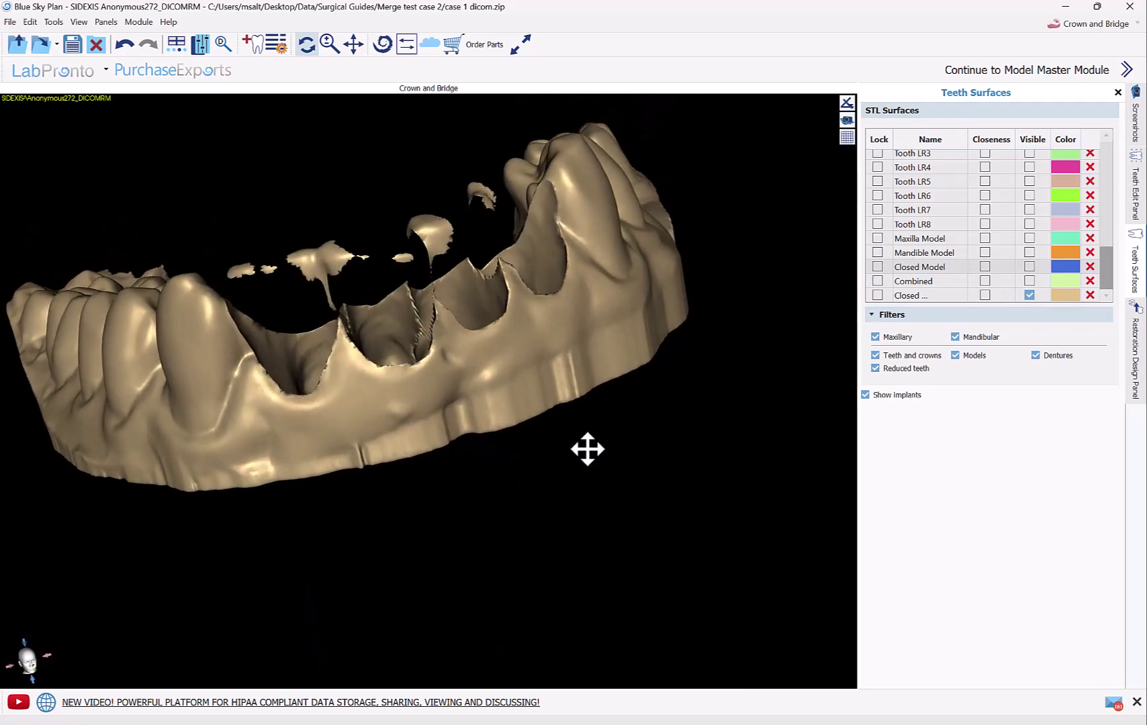
pyautogui.moveTo(438, 395); pyautogui.dragTo(449, 455)
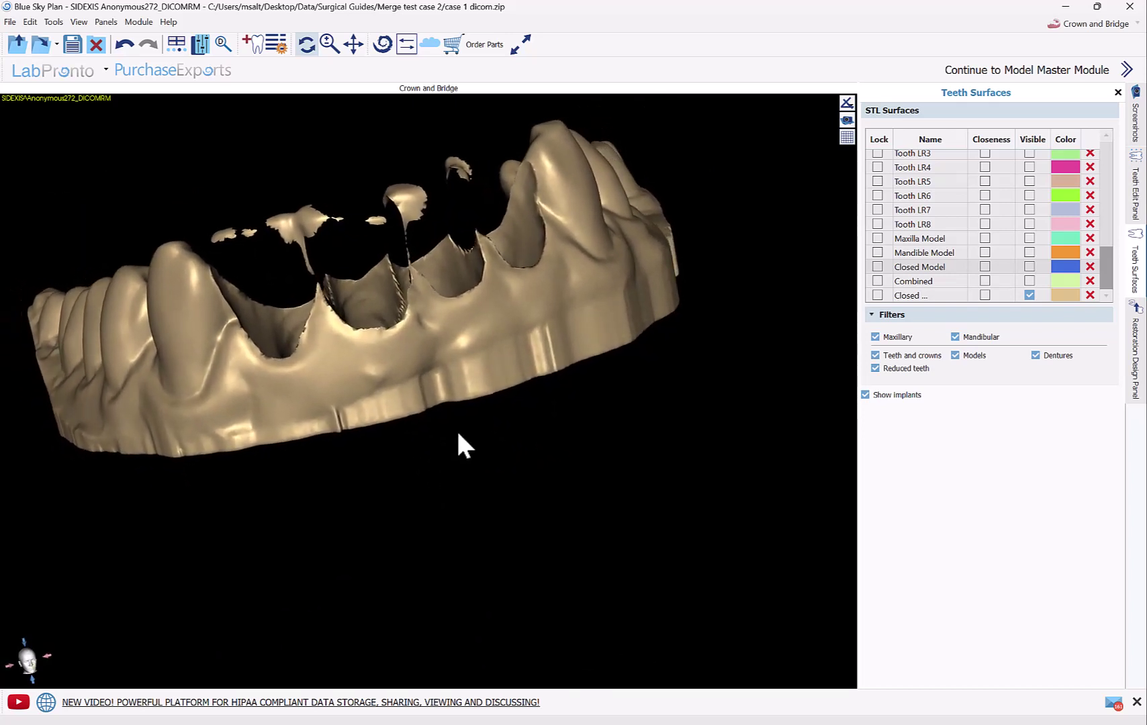
pyautogui.moveTo(443, 337); pyautogui.dragTo(459, 402)
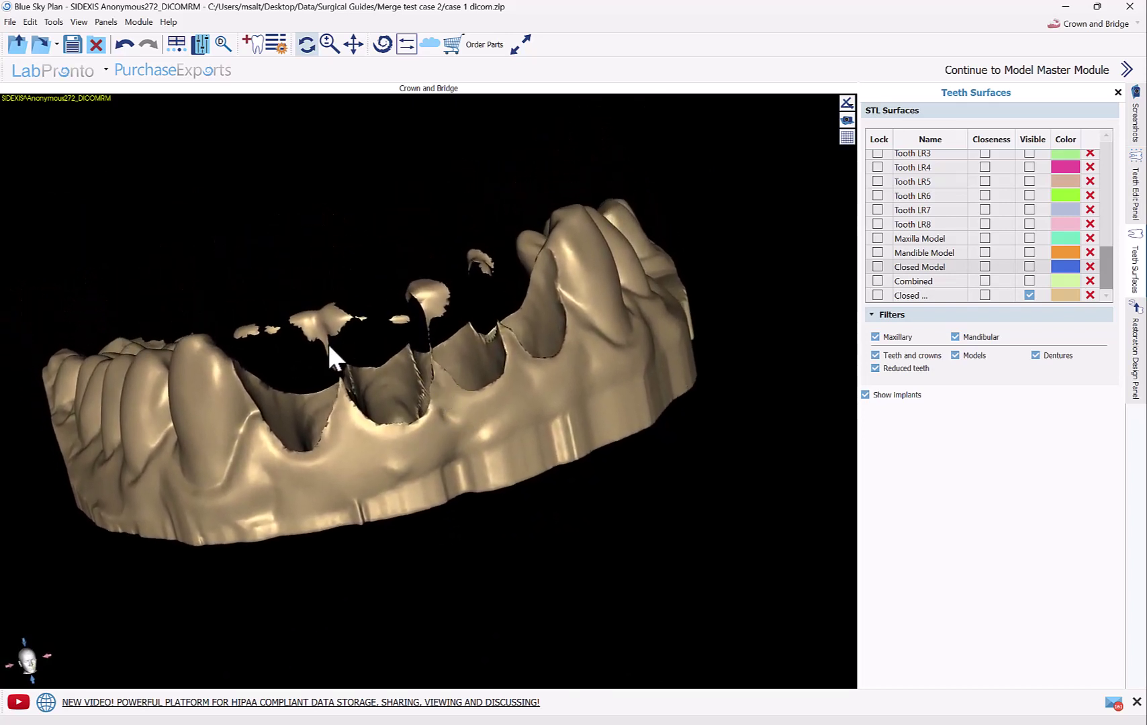
pyautogui.moveTo(368, 397); pyautogui.dragTo(403, 441)
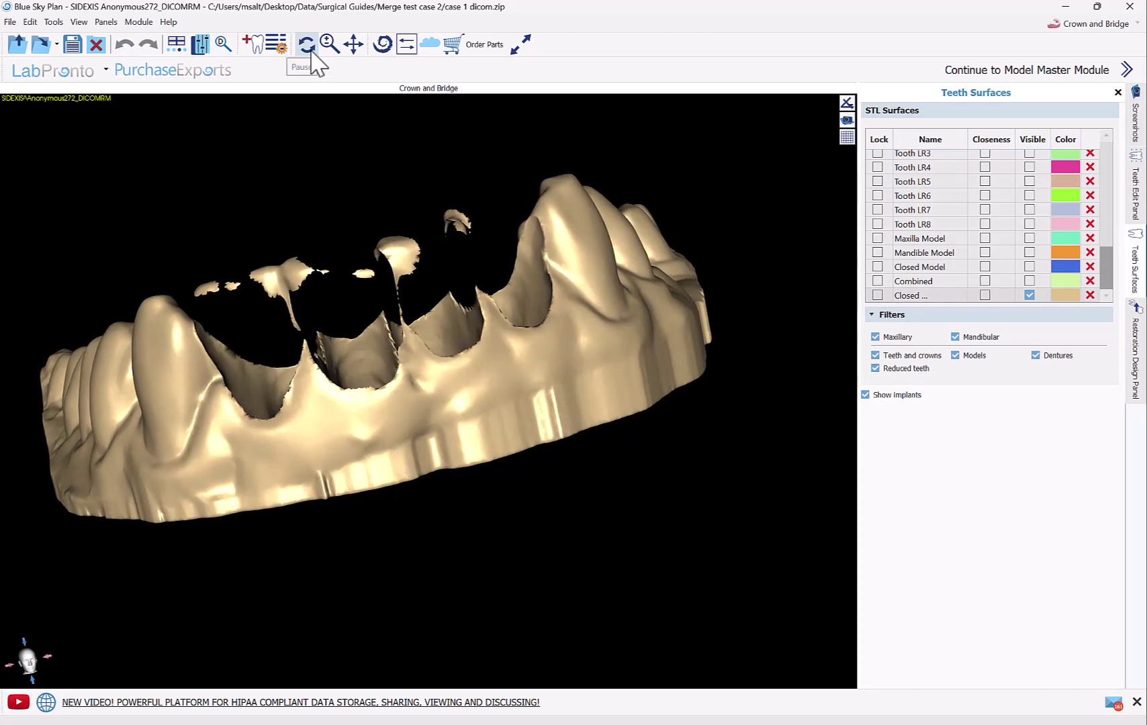
pyautogui.click(1093, 26)
pyautogui.click(1099, 43)
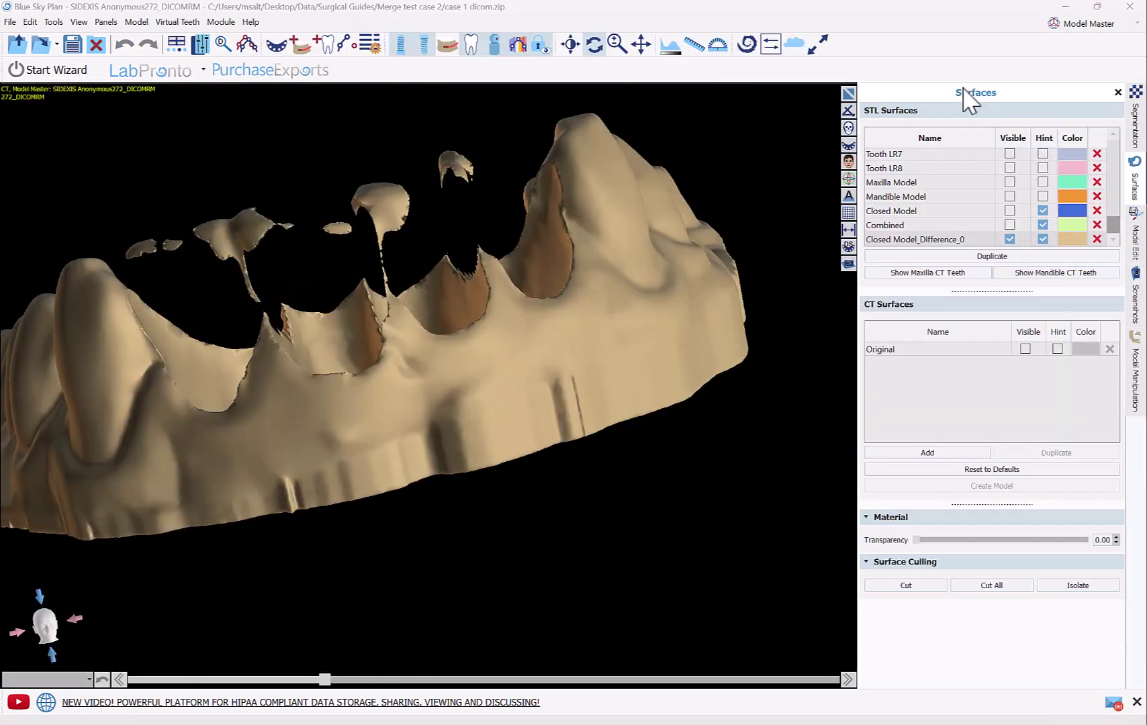
# Cut the stray fragments above the sockets off Closed Model_Difference_0 with Surface Culling Cut.
pyautogui.click(959, 243)
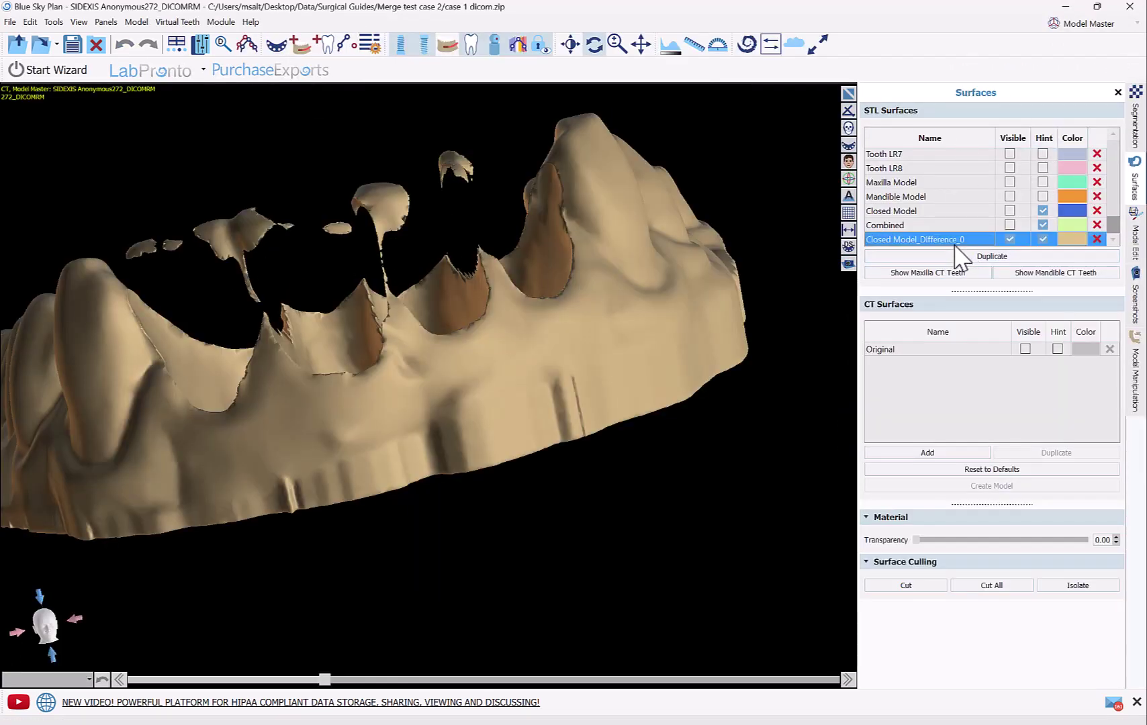
pyautogui.click(926, 588)
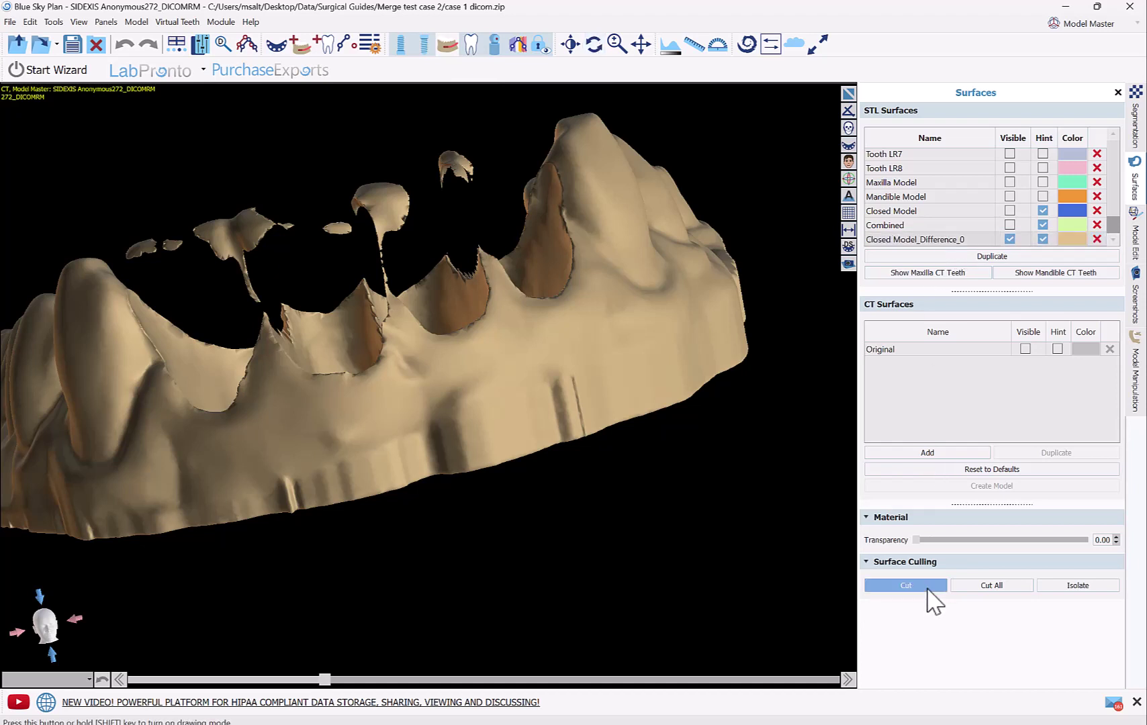
pyautogui.moveTo(150, 152)
pyautogui.mouseDown()
pyautogui.moveTo(104, 218)
pyautogui.moveTo(127, 268)
pyautogui.moveTo(243, 318)
pyautogui.moveTo(276, 290)
pyautogui.moveTo(355, 275)
pyautogui.moveTo(398, 284)
pyautogui.moveTo(431, 240)
pyautogui.moveTo(486, 231)
pyautogui.moveTo(508, 145)
pyautogui.moveTo(490, 116)
pyautogui.mouseUp()
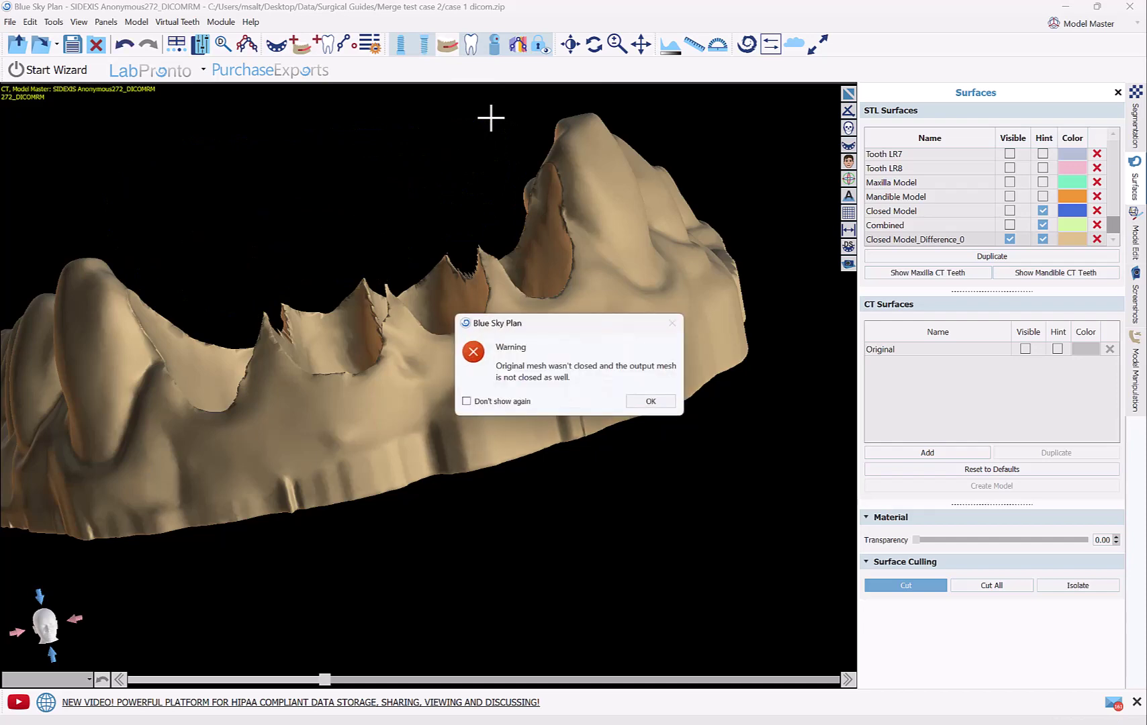
pyautogui.click(650, 401)
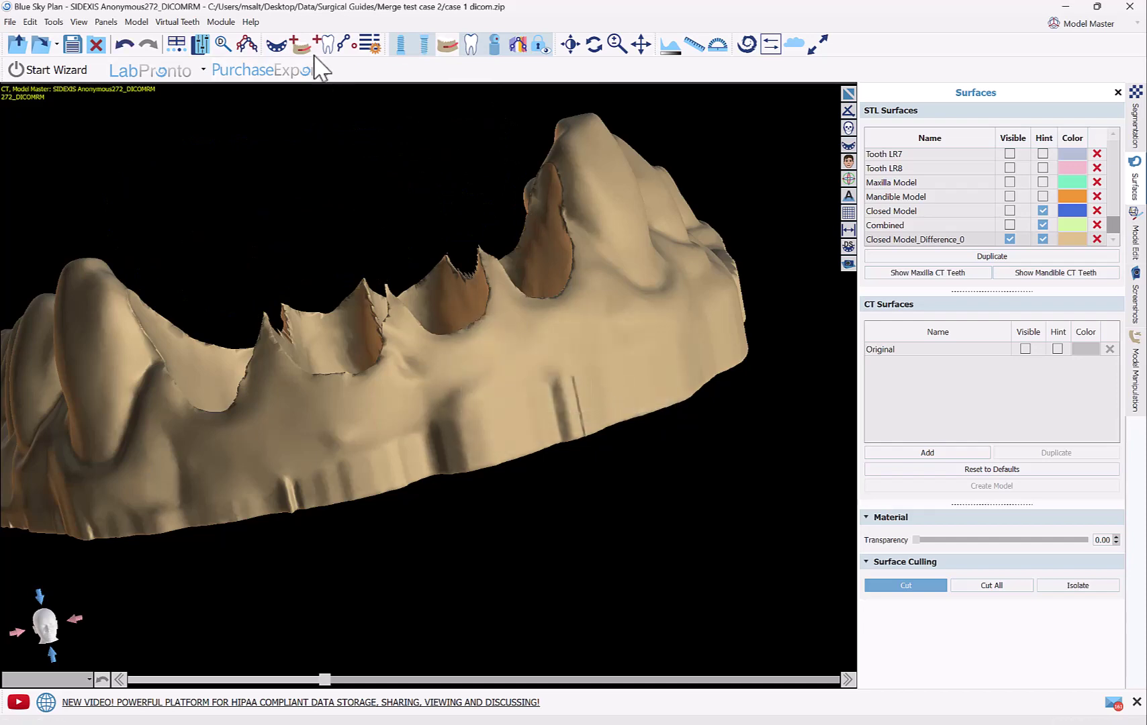